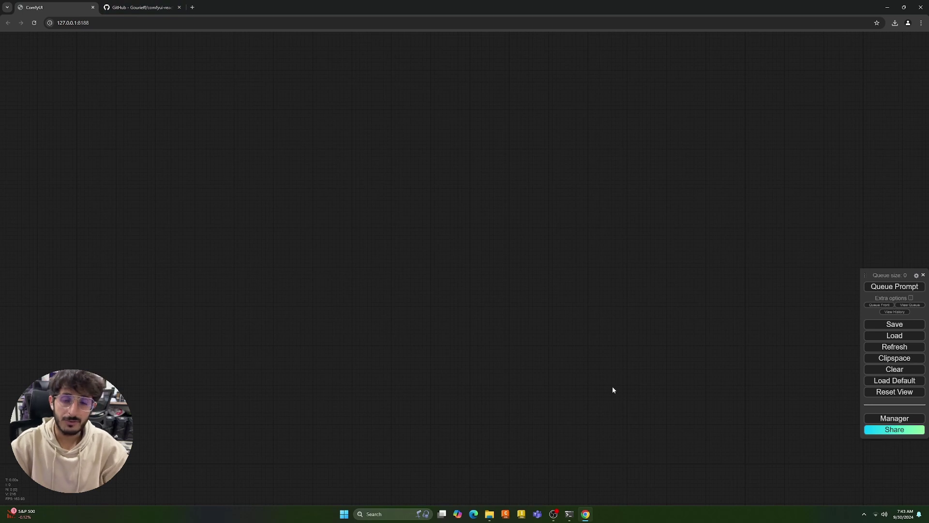
# Bring up the comfyui-reactor-node GitHub repository tab and scroll to the top of the page.
pyautogui.click(118, 6)
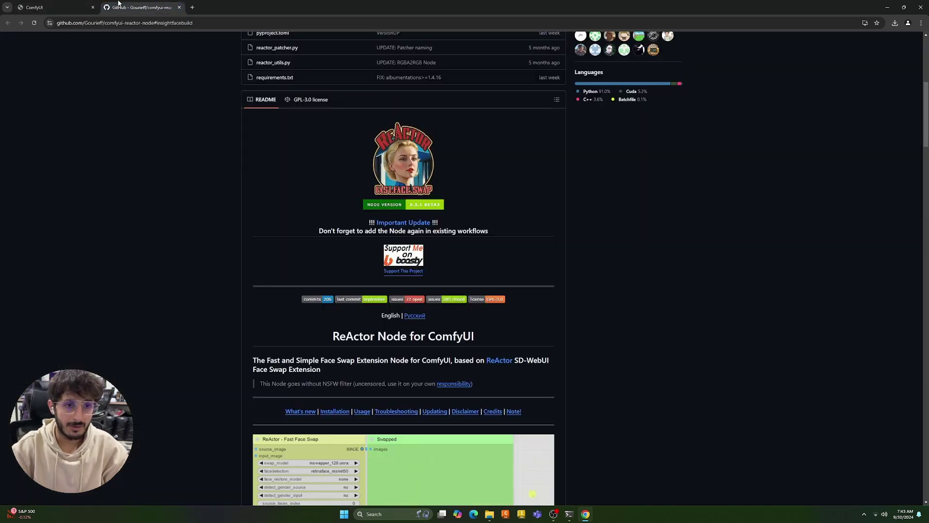
pyautogui.moveTo(653, 192); pyautogui.dragTo(658, 265)
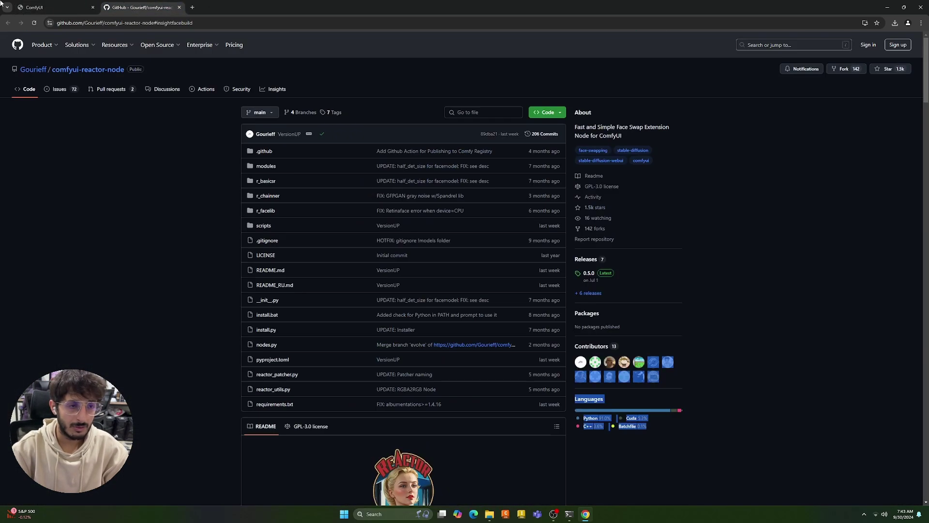
# Search ComfyUI Manager's custom node list for 'reactor' to check the ReActor node install.
pyautogui.click(70, 6)
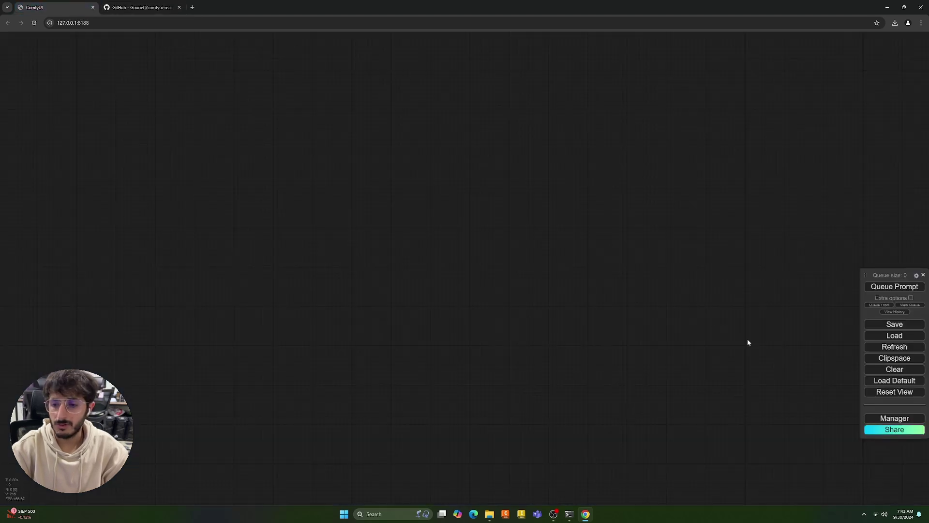
pyautogui.click(883, 418)
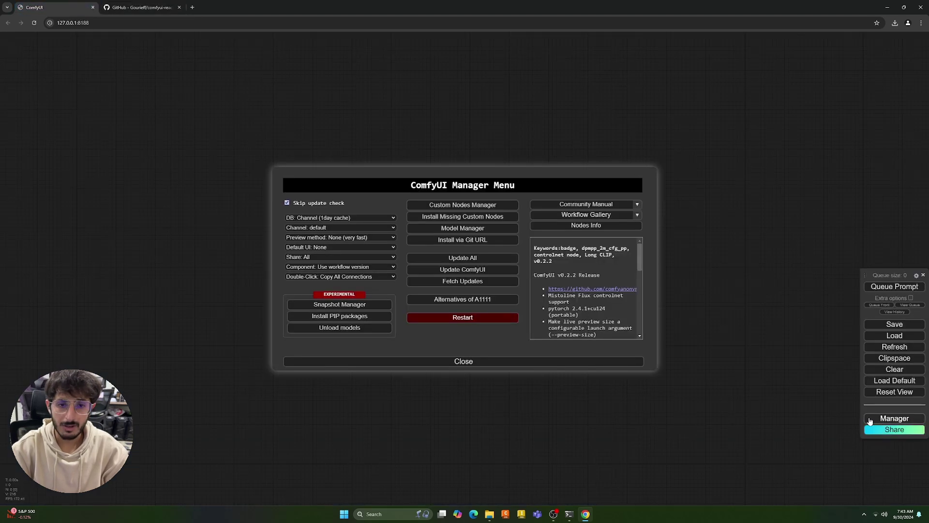
pyautogui.click(444, 206)
pyautogui.click(242, 96)
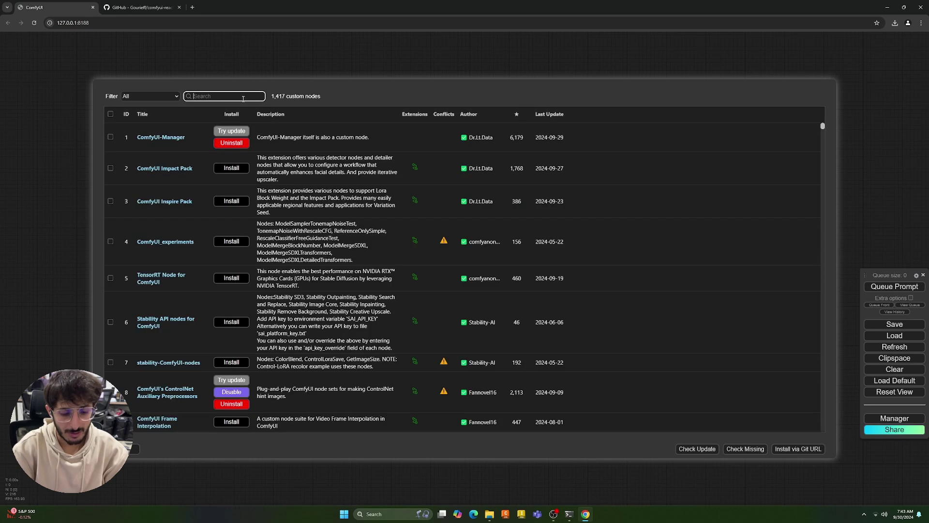
pyautogui.write('reactor')
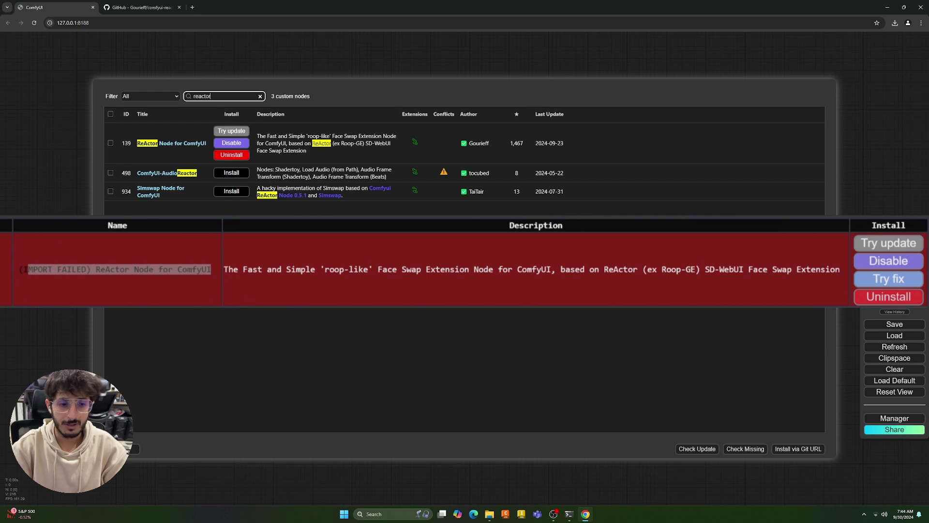
# Scroll the ReActor README to the Insightface troubleshooting steps and select the python_embeded\python.exe -V command.
pyautogui.press('Escape')
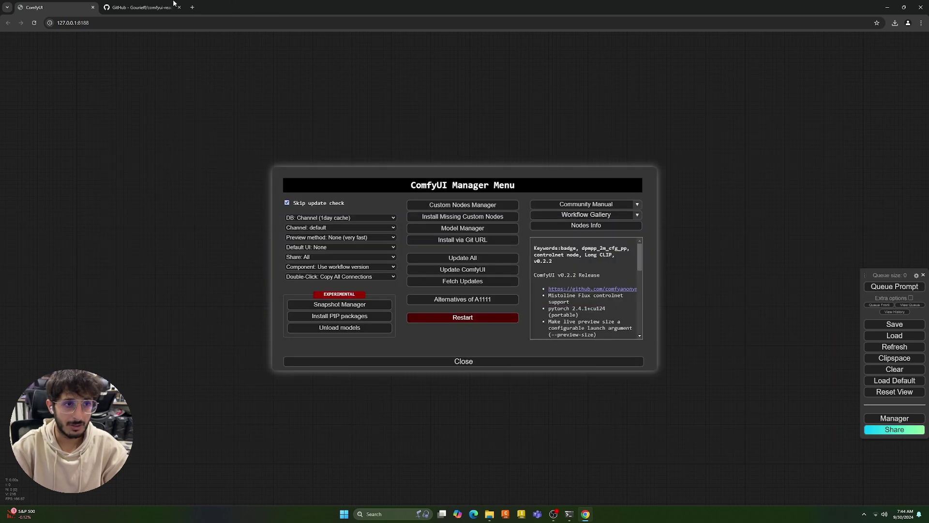
pyautogui.hotkey('ctrl', 'Tab')
pyautogui.scroll(-3, 399, 234)
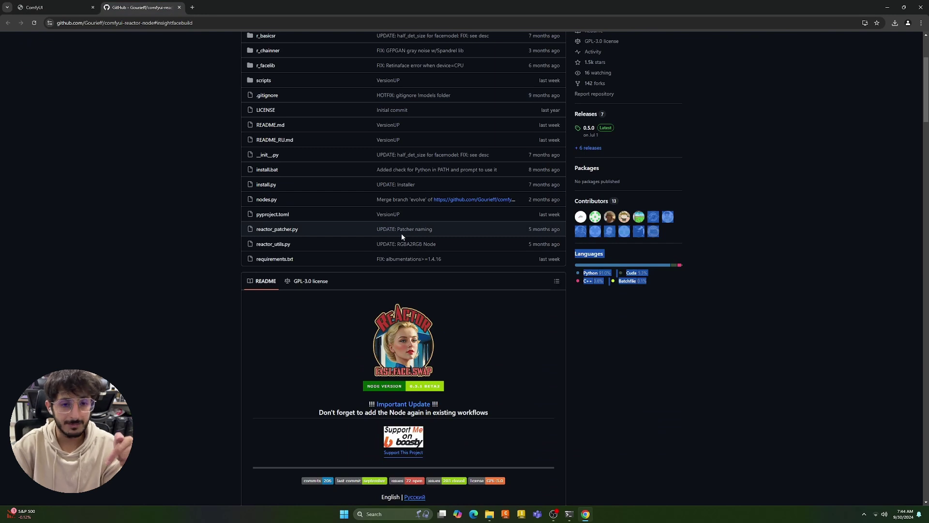
pyautogui.scroll(-15, 402, 233)
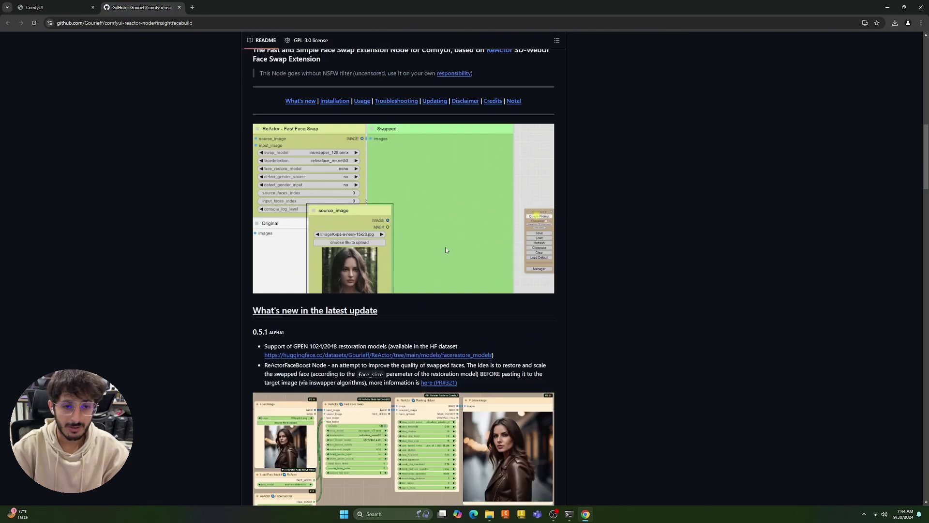
pyautogui.scroll(-15, 443, 255)
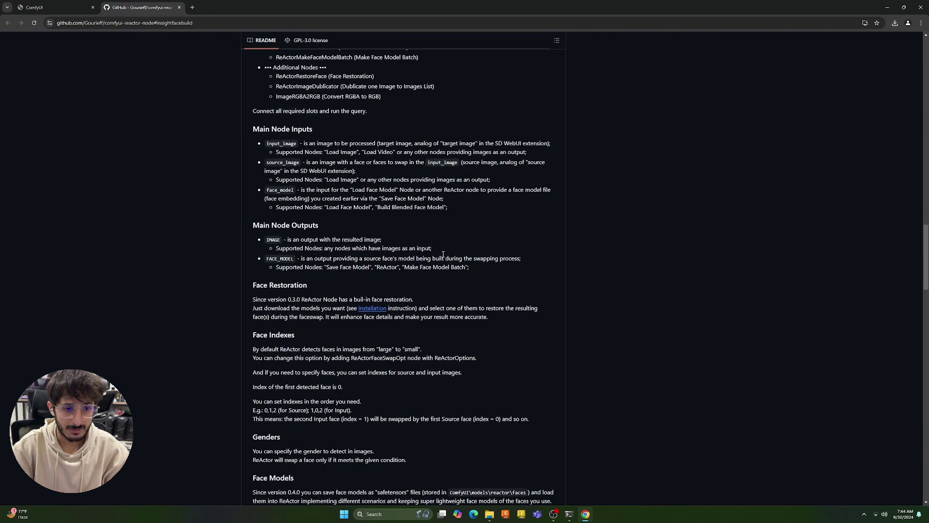
pyautogui.scroll(-2, 291, 247)
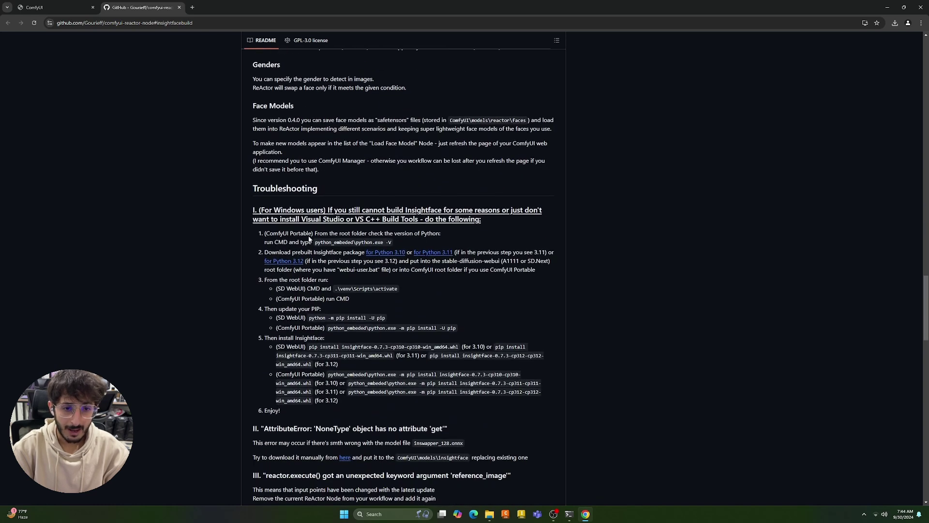
pyautogui.scroll(1, 342, 252)
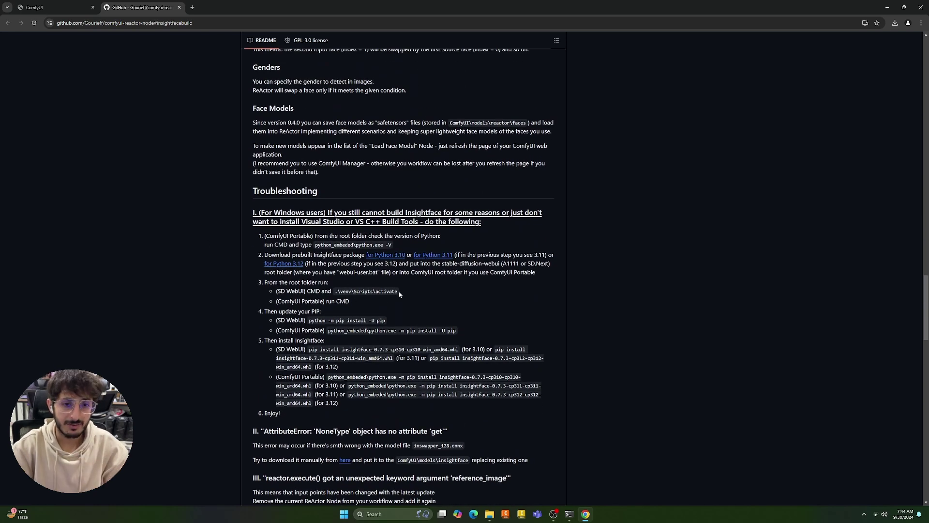
pyautogui.moveTo(398, 291); pyautogui.dragTo(332, 289)
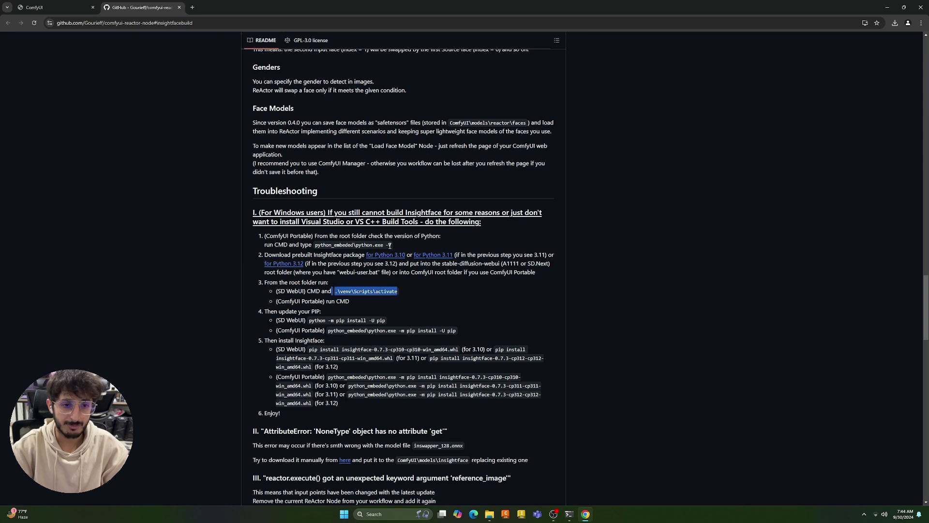
pyautogui.moveTo(391, 246); pyautogui.dragTo(316, 245)
pyautogui.hotkey('ctrl', 'c')
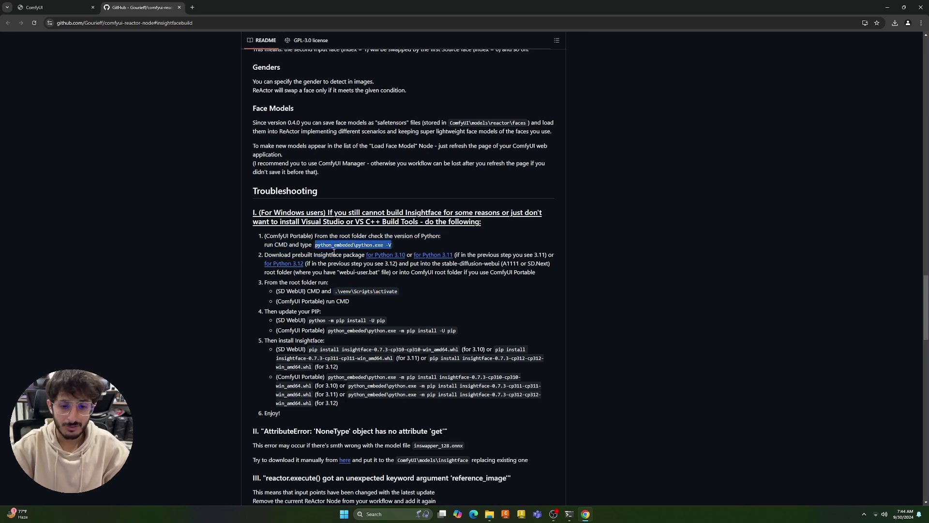
# Run python_embeded\python.exe -V in a PowerShell opened in ComfyUI_windows_portable, confirming Python 3.11.9.
pyautogui.click(489, 515)
pyautogui.rightClick(472, 243)
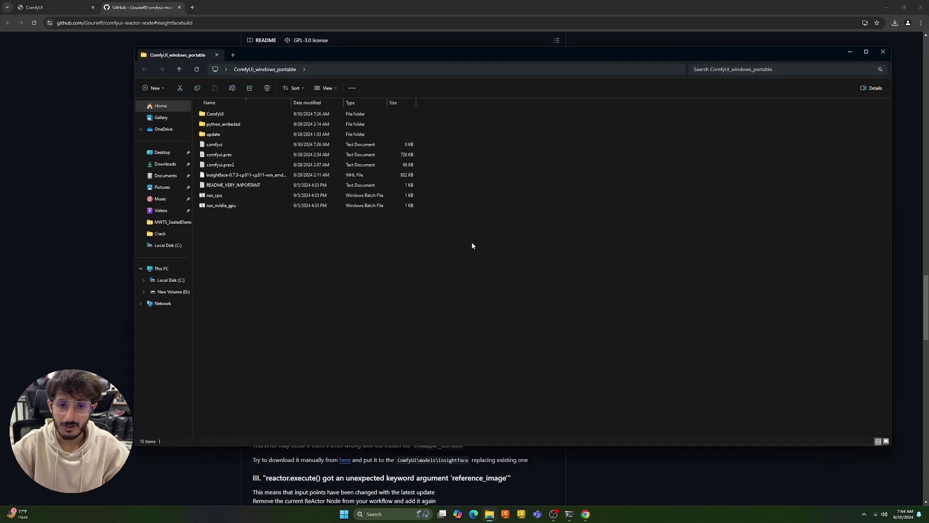
pyautogui.click(496, 327)
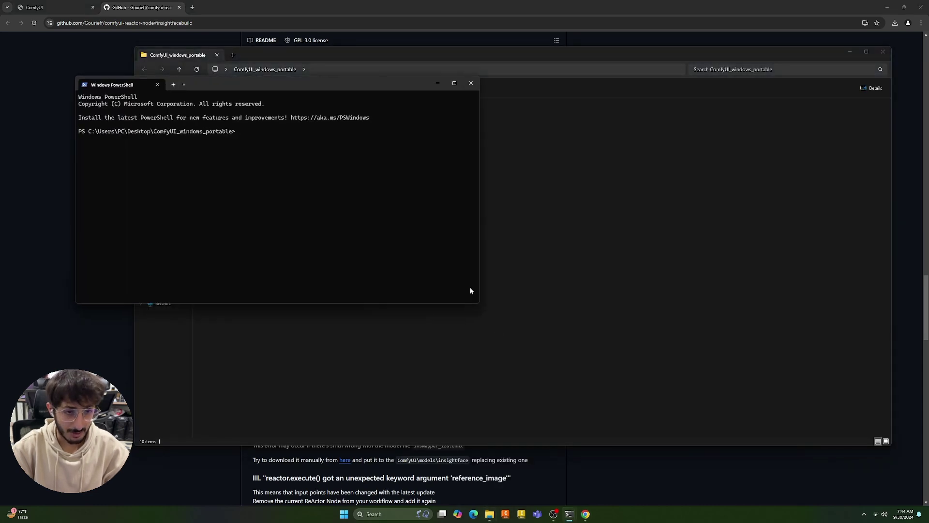
pyautogui.hotkey('ctrl', 'v')
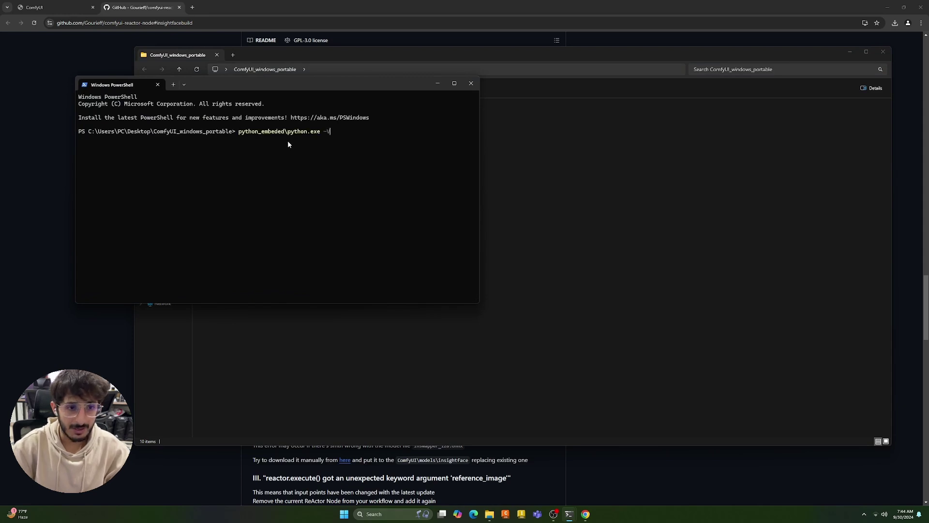
pyautogui.press('Return')
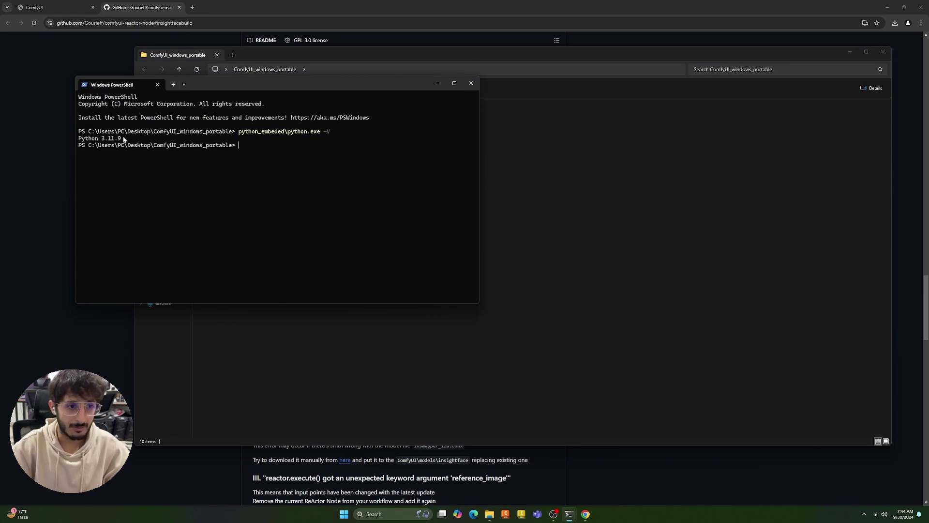
pyautogui.moveTo(127, 140); pyautogui.dragTo(99, 141)
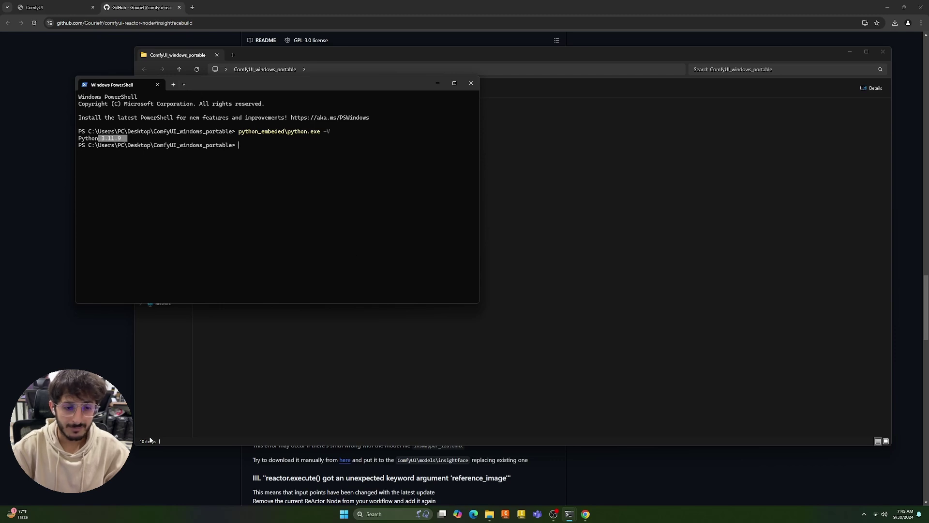
pyautogui.hotkey('alt', 'Tab')
pyautogui.scroll(-1, 408, 341)
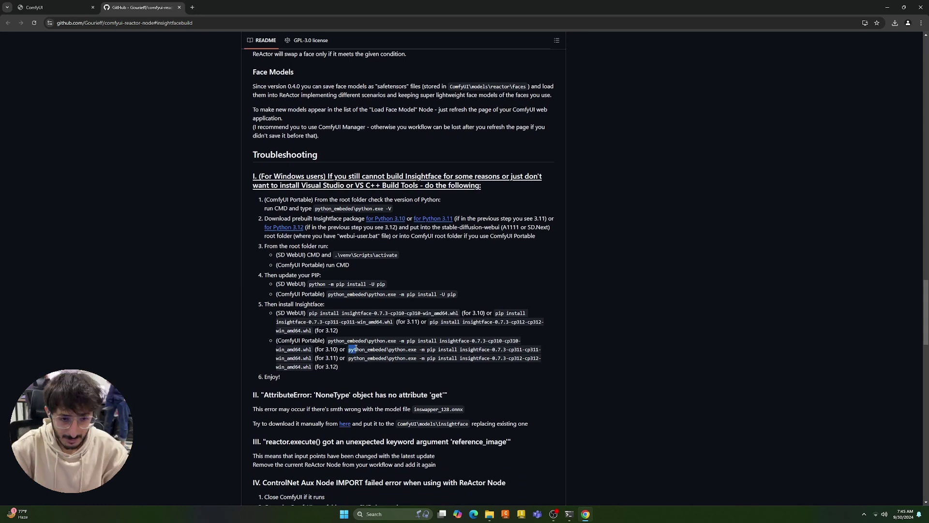
# Run the README's cp311 insightface 0.7.3 pip install command in PowerShell.
pyautogui.moveTo(348, 352); pyautogui.dragTo(309, 359)
pyautogui.hotkey('ctrl', 'c')
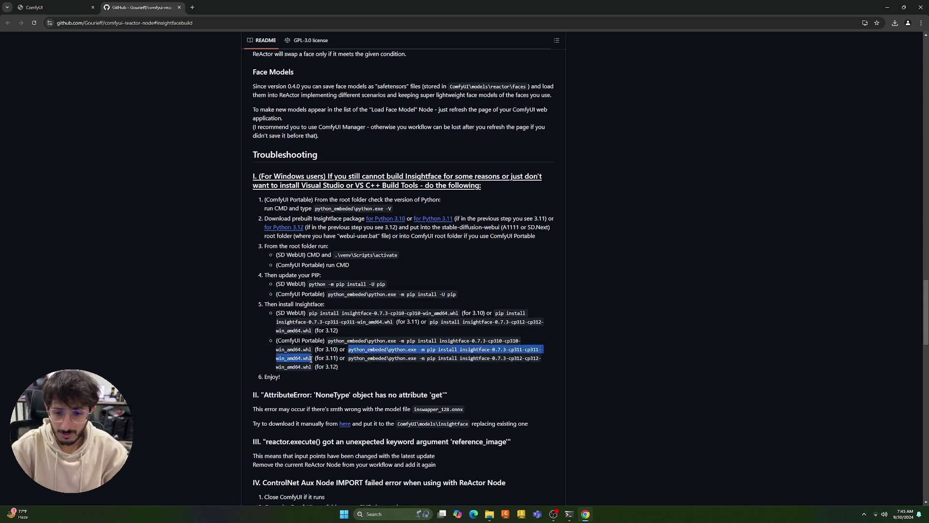
pyautogui.moveTo(570, 517)
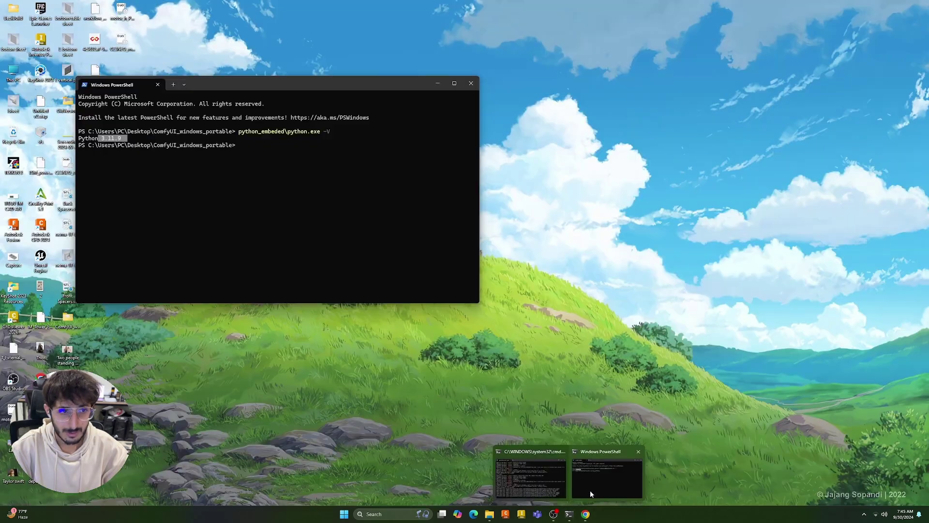
pyautogui.click(590, 490)
pyautogui.click(275, 145)
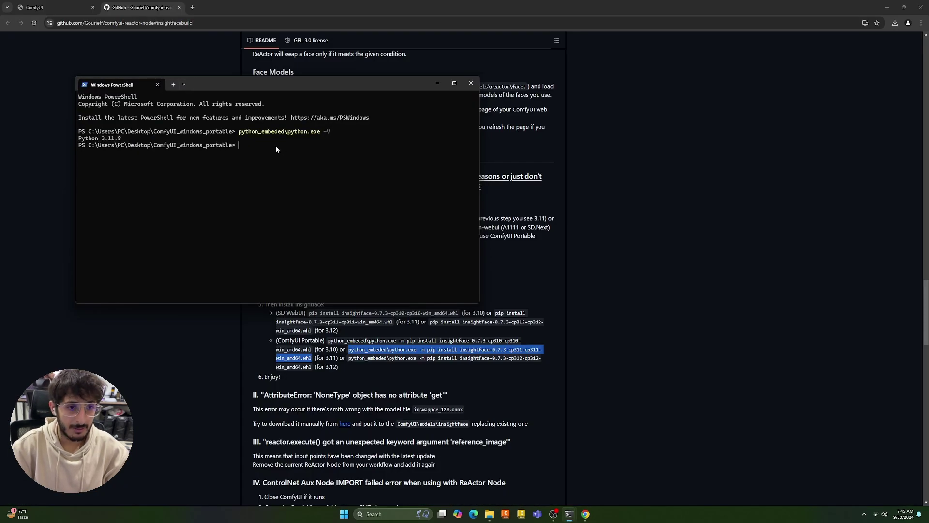
pyautogui.hotkey('ctrl', 'v')
pyautogui.press('Return')
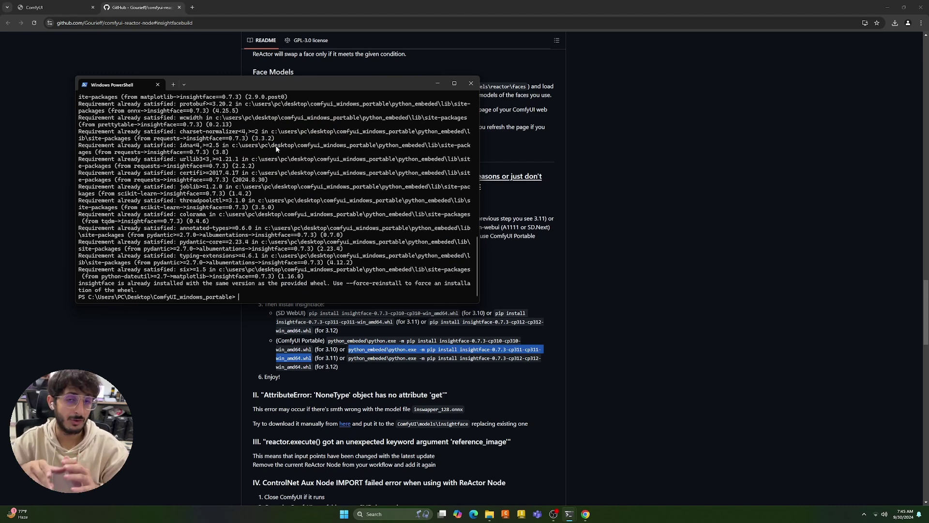
# Hide the PowerShell window and close the Manager menu in ComfyUI.
pyautogui.moveTo(456, 90); pyautogui.dragTo(433, 186)
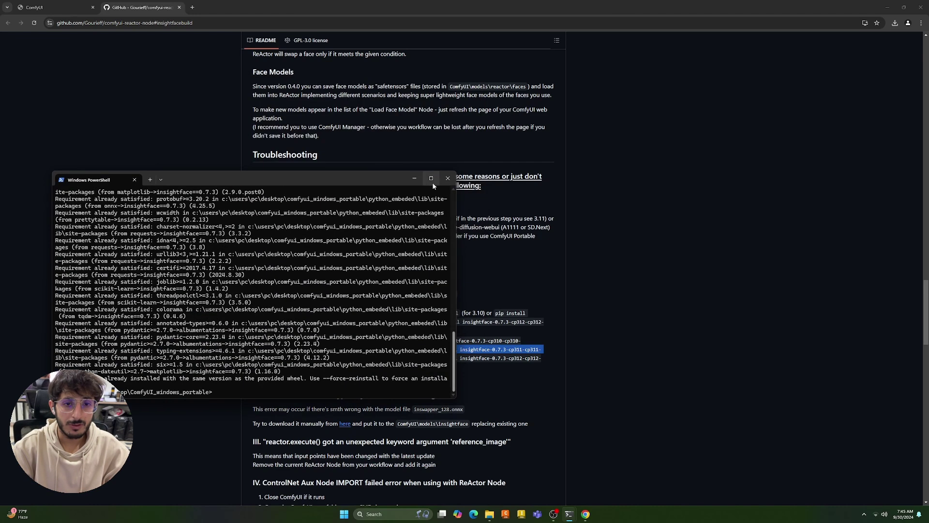
pyautogui.click(414, 178)
pyautogui.click(53, 4)
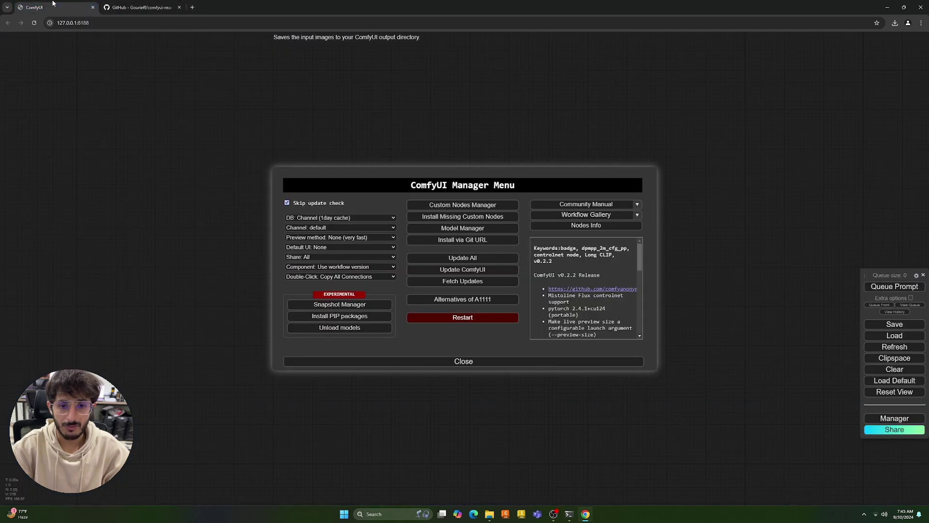
pyautogui.click(460, 362)
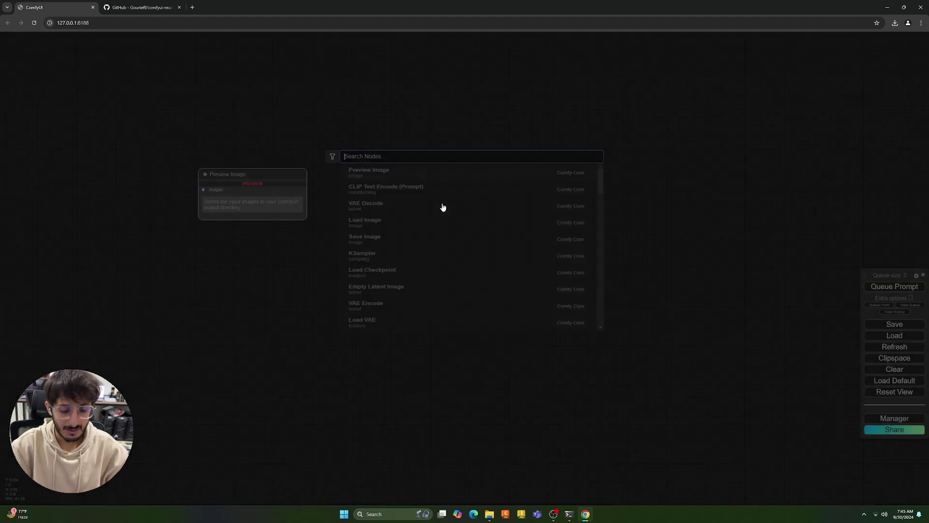
# Add two Load Image nodes, stacked one above the other on the left of the canvas.
pyautogui.doubleClick(426, 209)
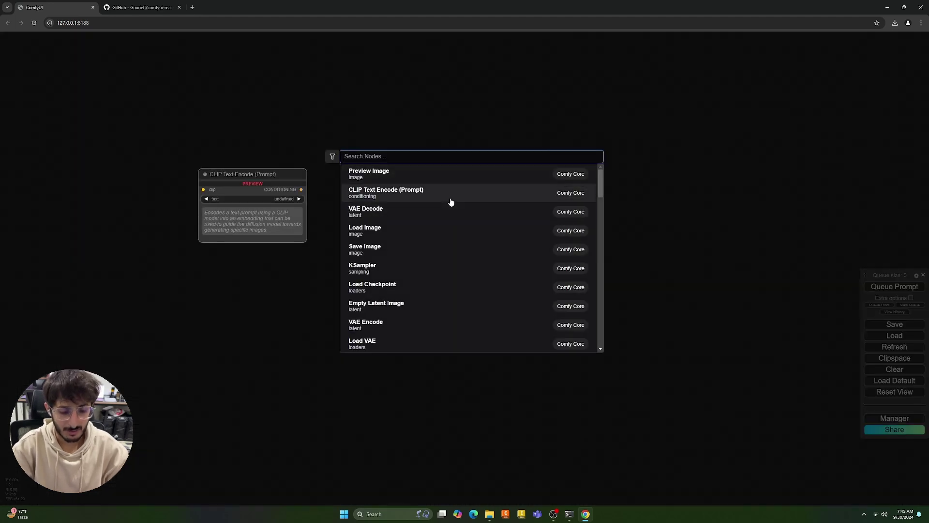
pyautogui.write('load')
pyautogui.press('Return')
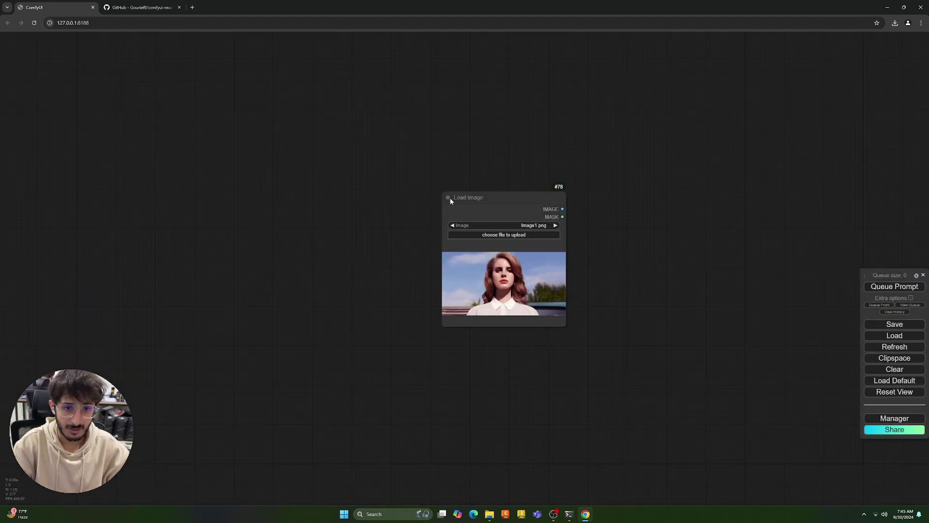
pyautogui.moveTo(487, 203); pyautogui.dragTo(173, 122)
pyautogui.doubleClick(170, 356)
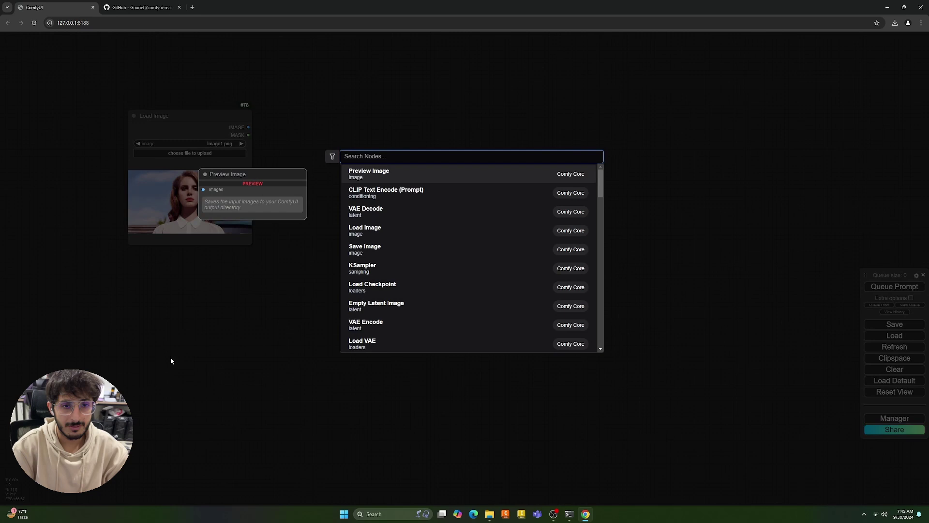
pyautogui.write('load')
pyautogui.press('Return')
pyautogui.moveTo(207, 359); pyautogui.dragTo(172, 272)
# Open the canvas node search to look up the ReActor nodes.
pyautogui.doubleClick(518, 176)
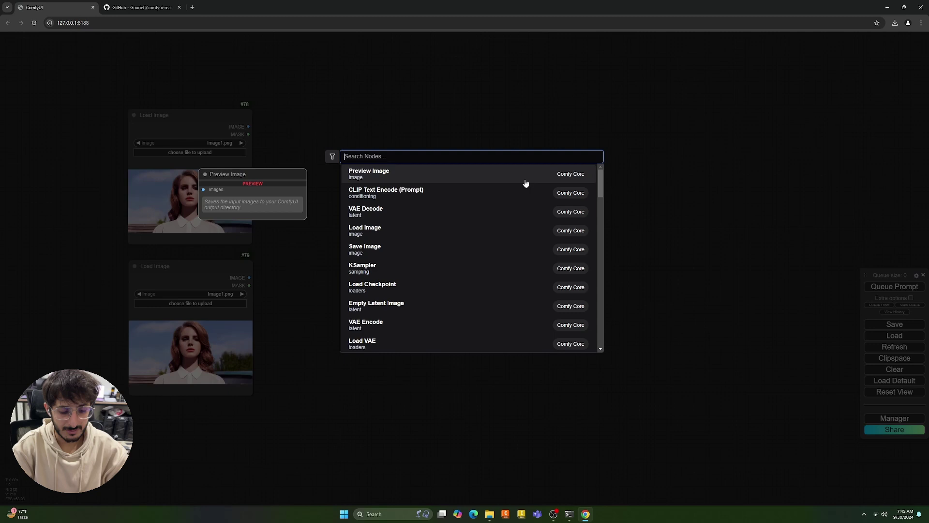
pyautogui.write('ip')
pyautogui.press('BackSpace')
pyautogui.press('BackSpace')
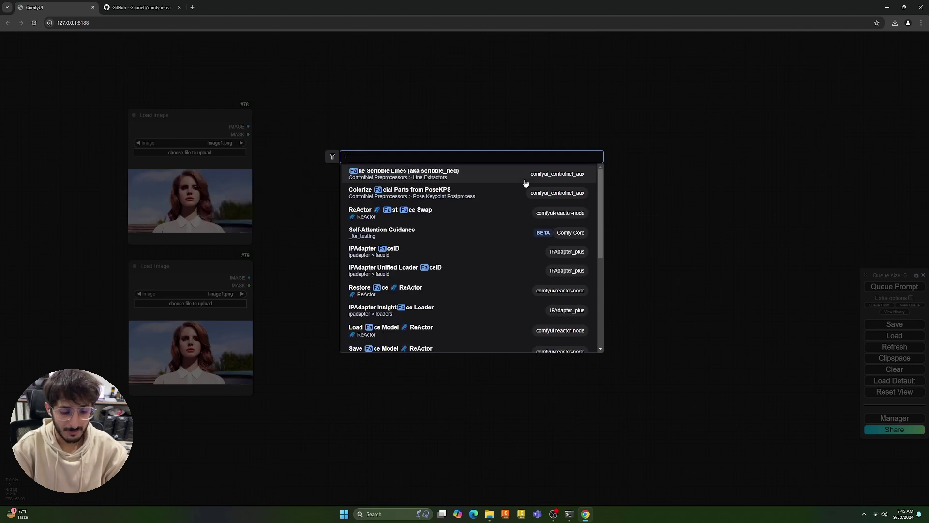
# Add a ReActor Fast Face Swap node with a Face Booster linked to its face_boost input.
pyautogui.write('react')
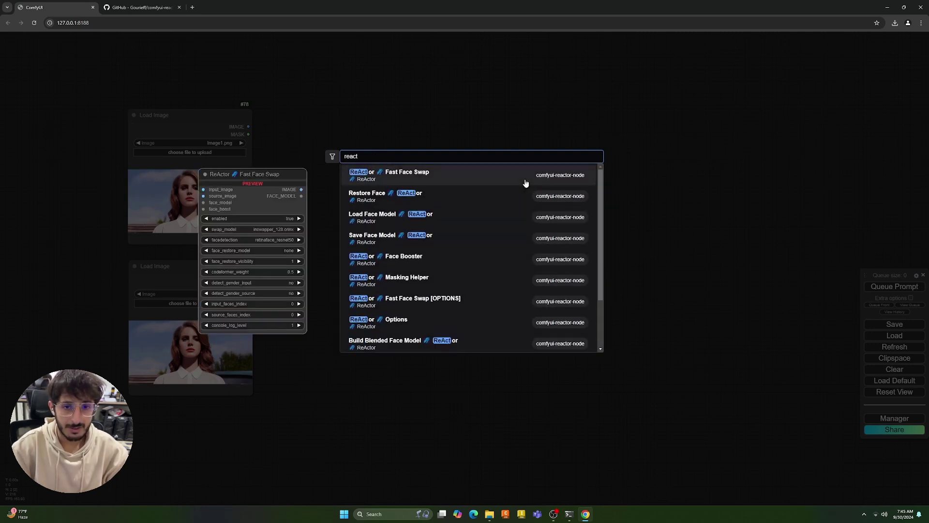
pyautogui.press('Return')
pyautogui.moveTo(564, 175); pyautogui.dragTo(350, 344)
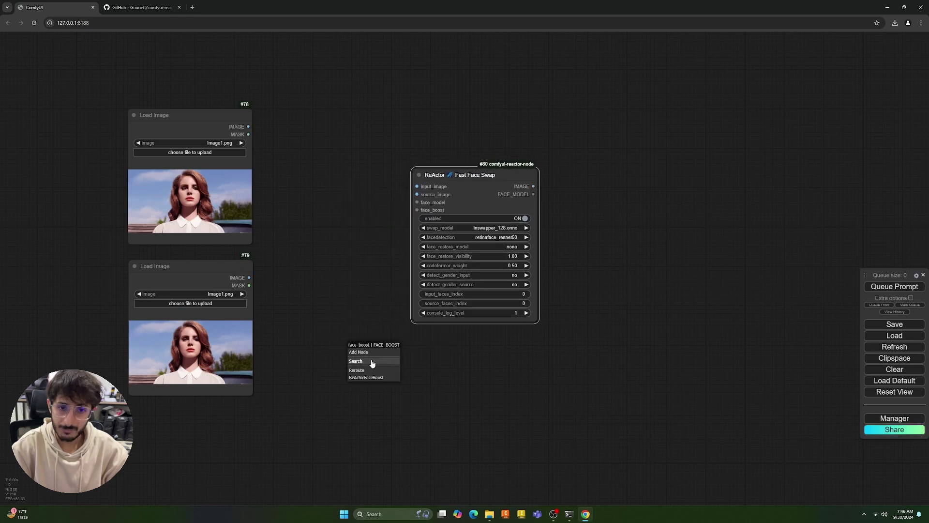
pyautogui.click(367, 377)
pyautogui.moveTo(379, 373); pyautogui.dragTo(306, 415)
# Add a Preview Image node to the canvas.
pyautogui.doubleClick(558, 186)
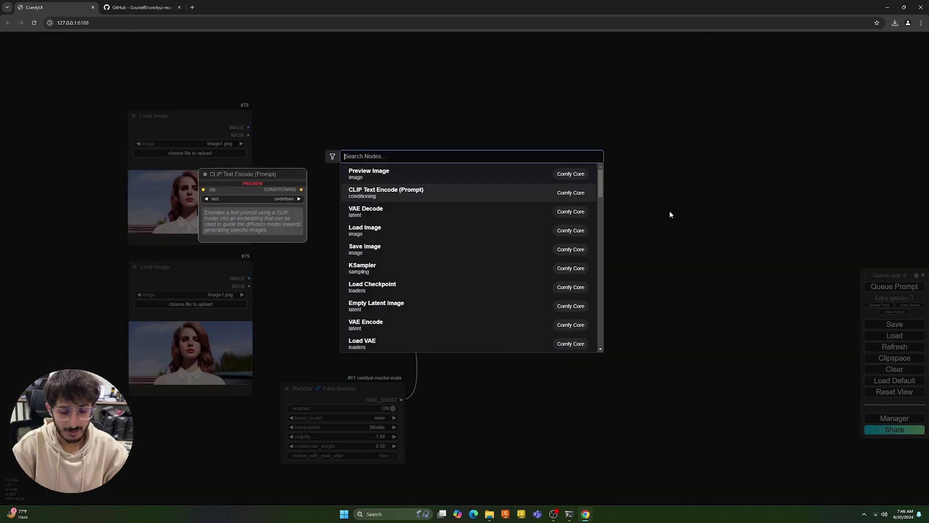
pyautogui.write('pre')
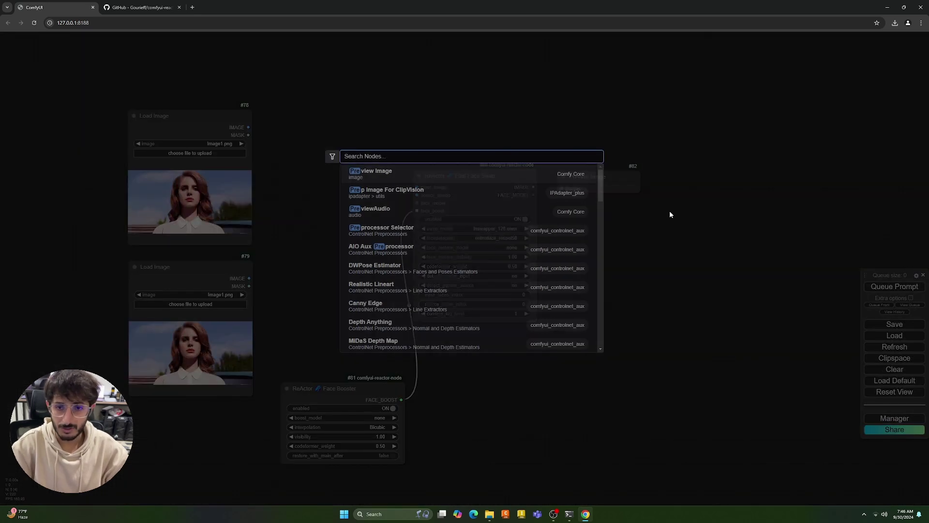
pyautogui.press('Return')
# Enlarge the Preview Image node and load a different portrait into the second Load Image.
pyautogui.click(613, 183)
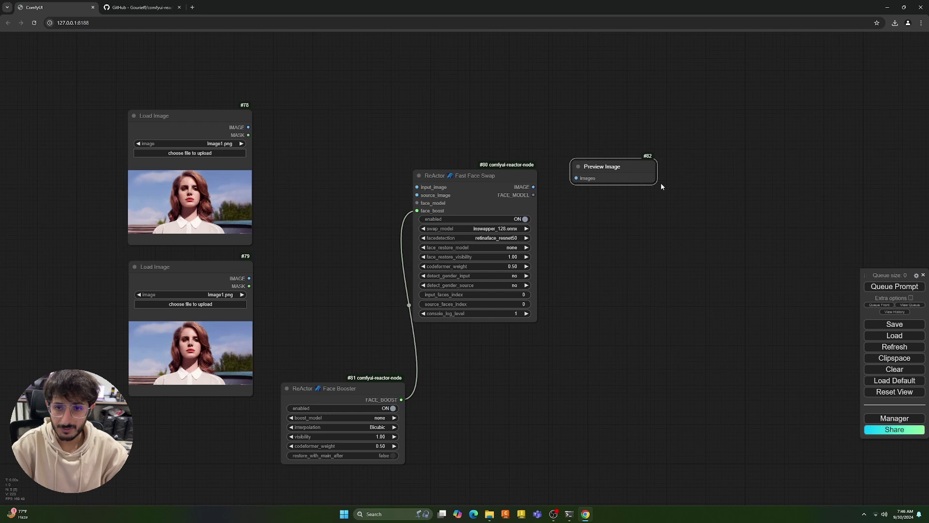
pyautogui.click(524, 286)
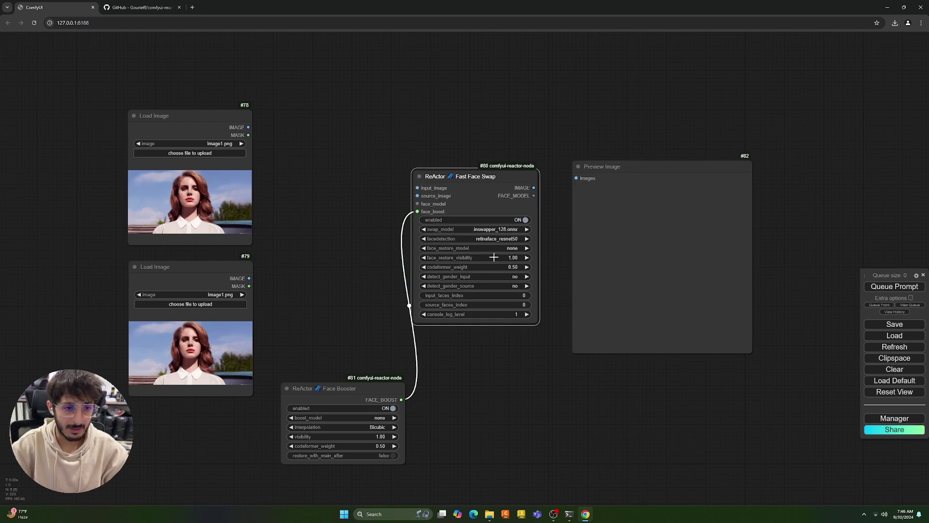
pyautogui.click(195, 304)
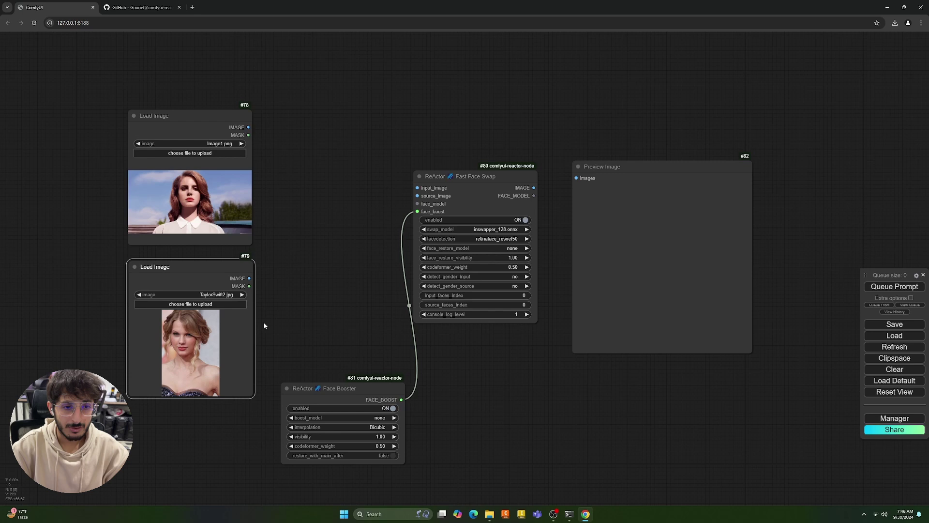
# Wire the second image to source_image, the first to input_image, and IMAGE into Preview Image.
pyautogui.moveTo(249, 278); pyautogui.dragTo(418, 195)
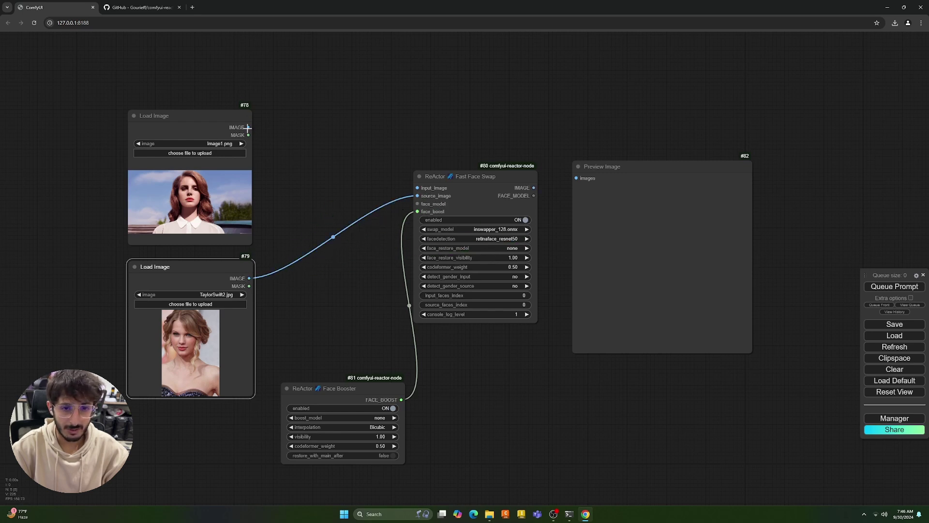
pyautogui.moveTo(248, 127); pyautogui.dragTo(417, 188)
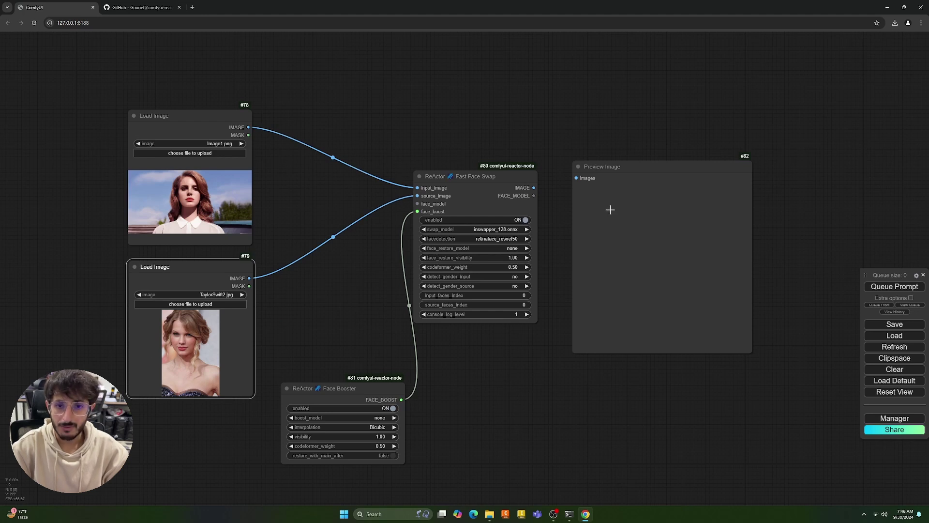
pyautogui.moveTo(534, 188); pyautogui.dragTo(576, 179)
# Run the workflow, then place Preview Image right of Fast Face Swap and reconnect it.
pyautogui.click(896, 287)
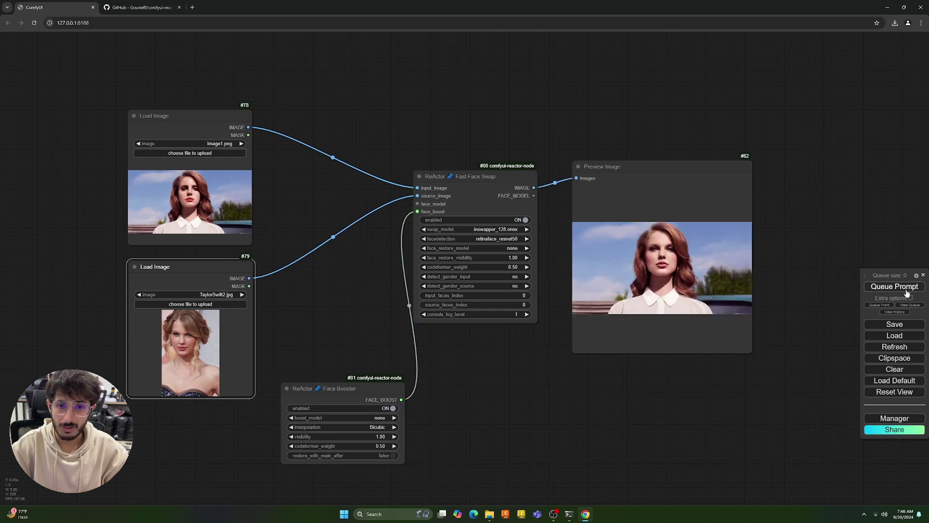
pyautogui.moveTo(506, 177); pyautogui.dragTo(515, 197)
pyautogui.moveTo(724, 183); pyautogui.dragTo(376, 170)
pyautogui.scroll(3, 308, 270)
pyautogui.scroll(-4, 308, 270)
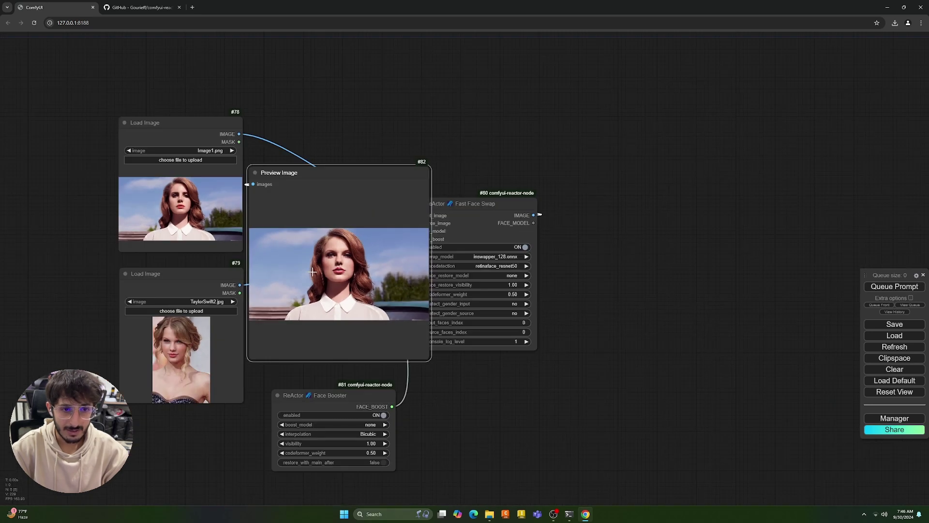
pyautogui.moveTo(339, 179); pyautogui.dragTo(674, 174)
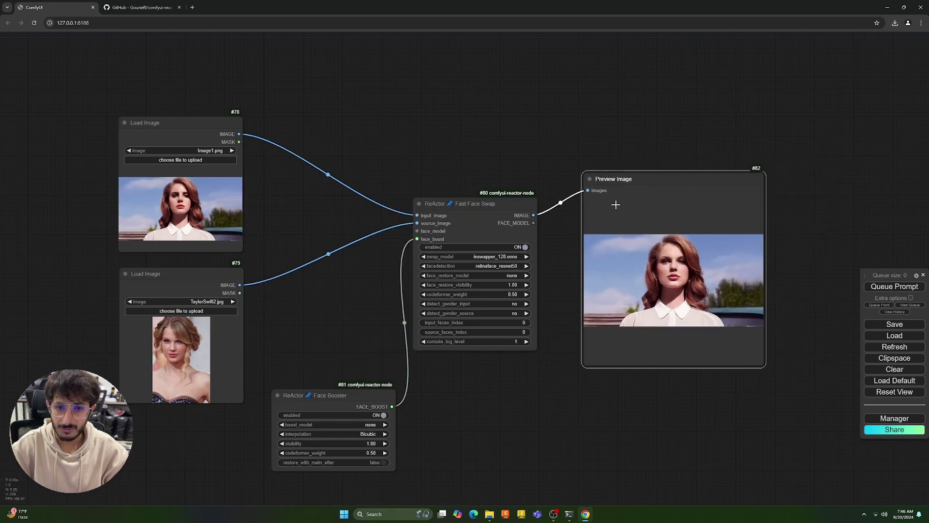
pyautogui.moveTo(533, 215); pyautogui.dragTo(572, 183)
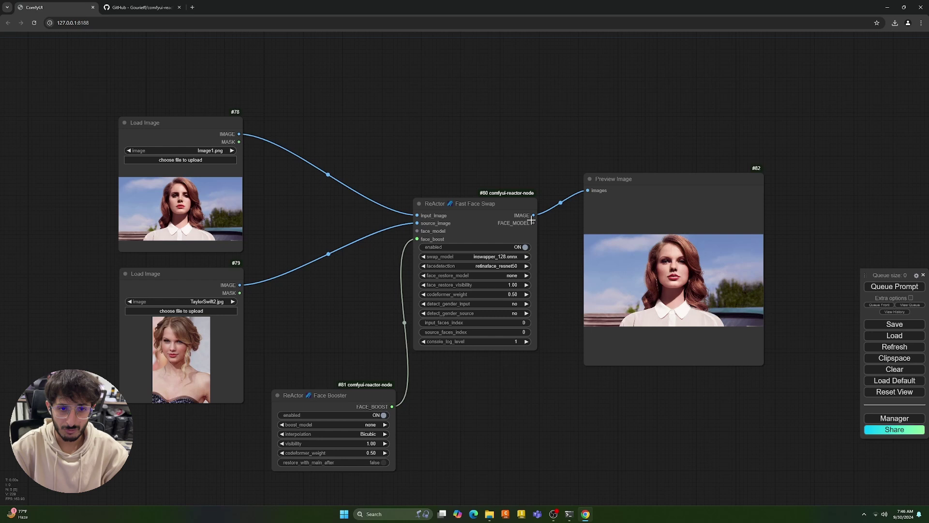
# Swap the inputs, first image to source_image and second to input_image, then rerun.
pyautogui.moveTo(417, 216); pyautogui.dragTo(417, 224)
pyautogui.moveTo(240, 285); pyautogui.dragTo(418, 215)
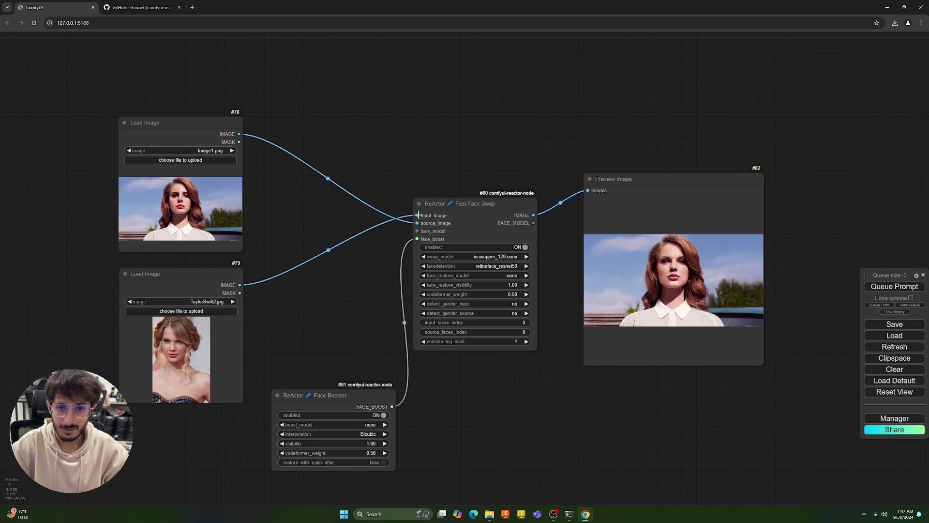
pyautogui.click(907, 287)
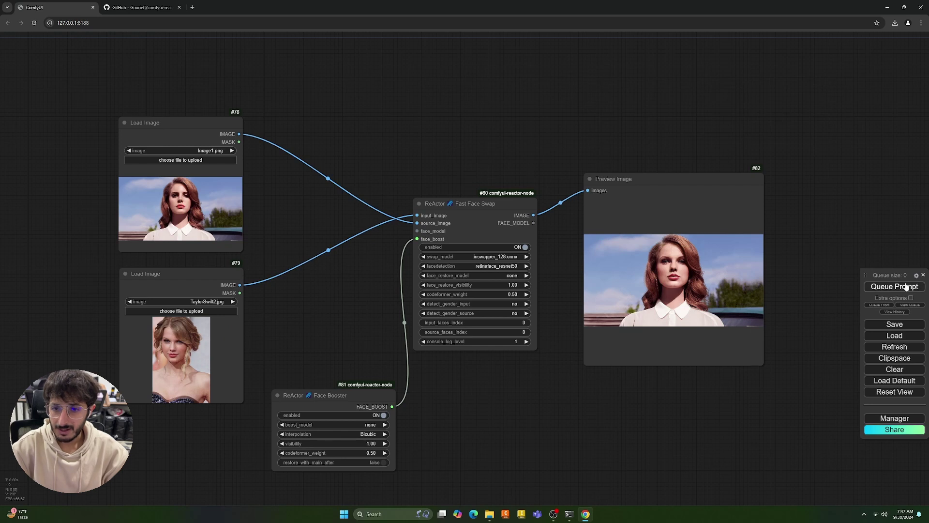
# Inspect the enlarged preview result, then park Preview Image to the right of the swap node.
pyautogui.moveTo(663, 175); pyautogui.dragTo(334, 165)
pyautogui.scroll(3, 140, 202)
pyautogui.moveTo(207, 224); pyautogui.dragTo(265, 165)
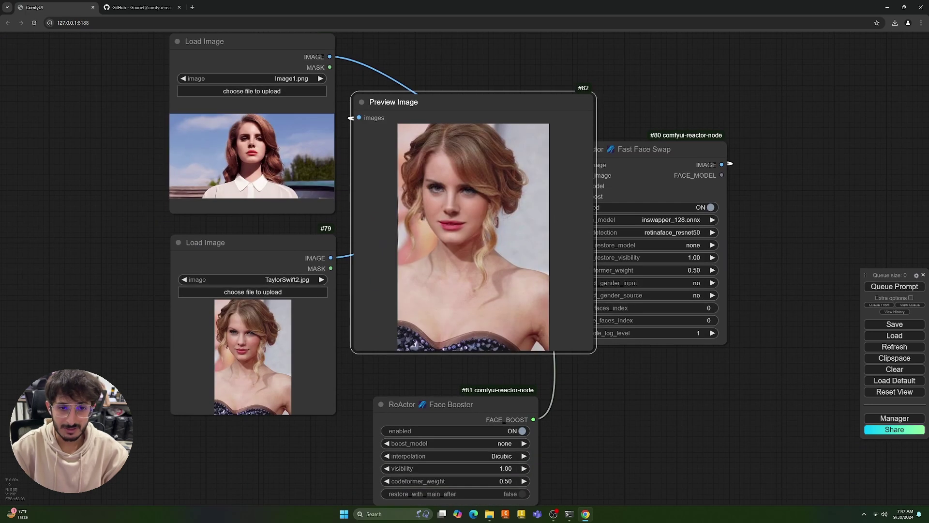
pyautogui.scroll(-3, 517, 204)
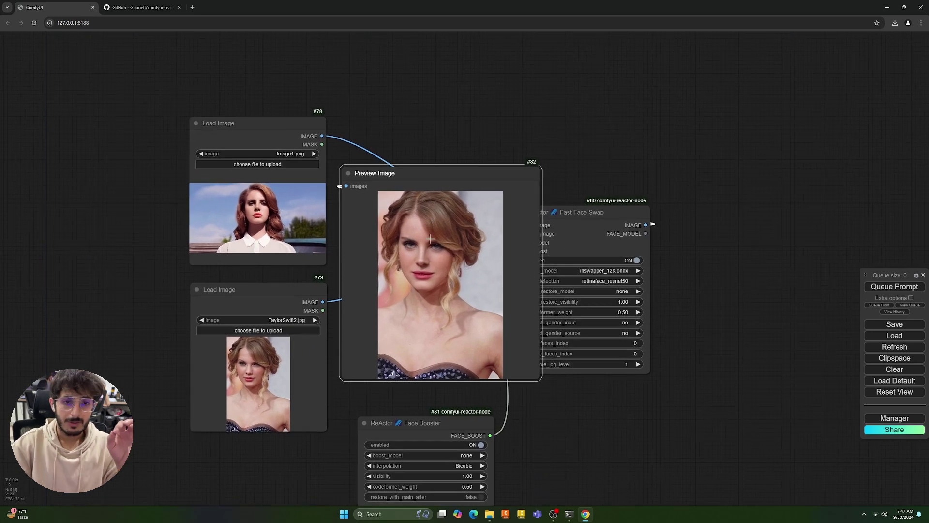
pyautogui.scroll(4, 430, 242)
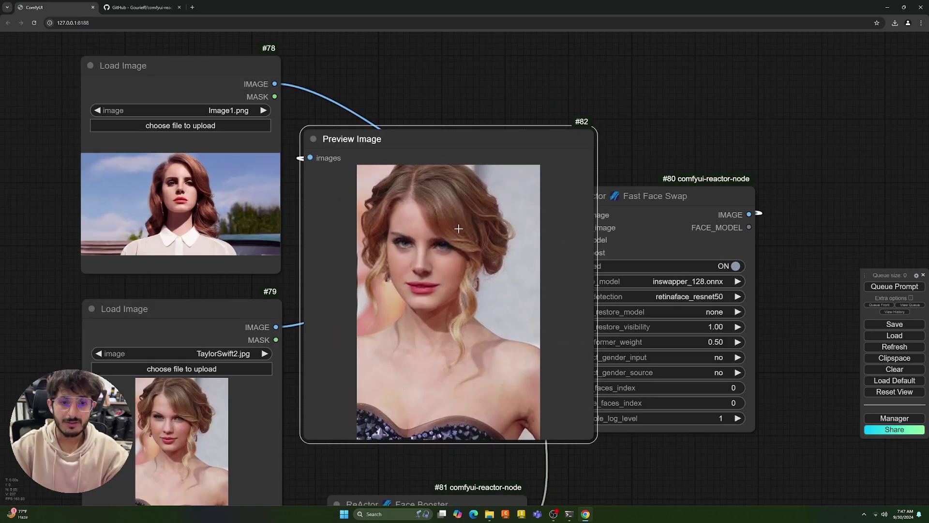
pyautogui.scroll(-3, 450, 240)
pyautogui.scroll(-3, 451, 241)
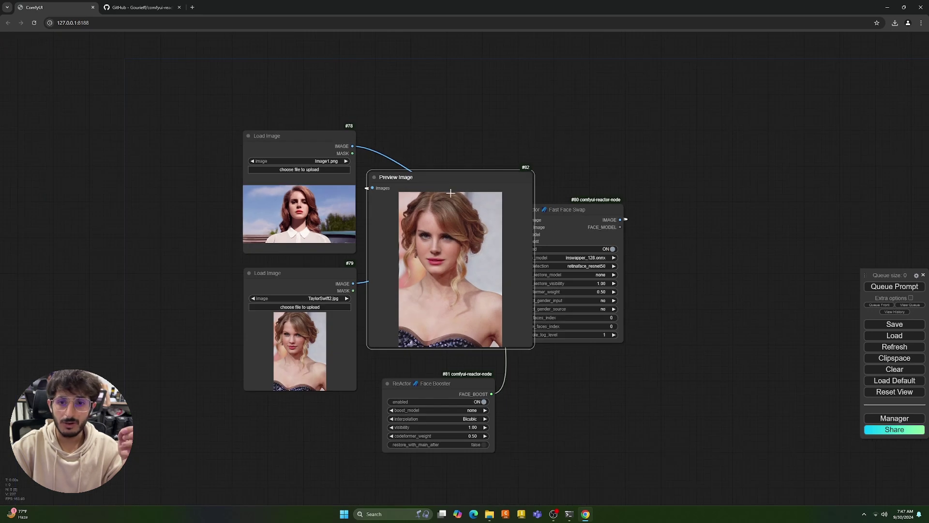
pyautogui.moveTo(447, 178); pyautogui.dragTo(744, 178)
pyautogui.scroll(4, 744, 178)
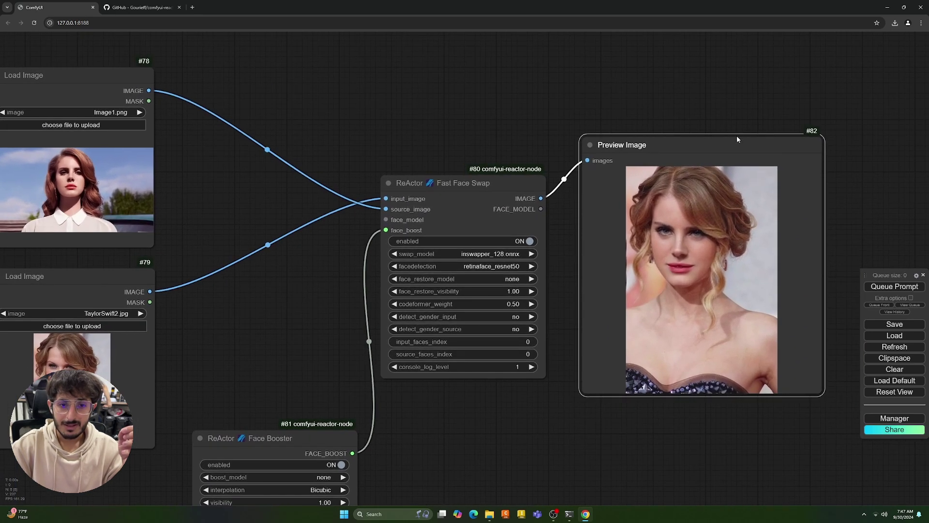
pyautogui.moveTo(737, 140); pyautogui.dragTo(767, 133)
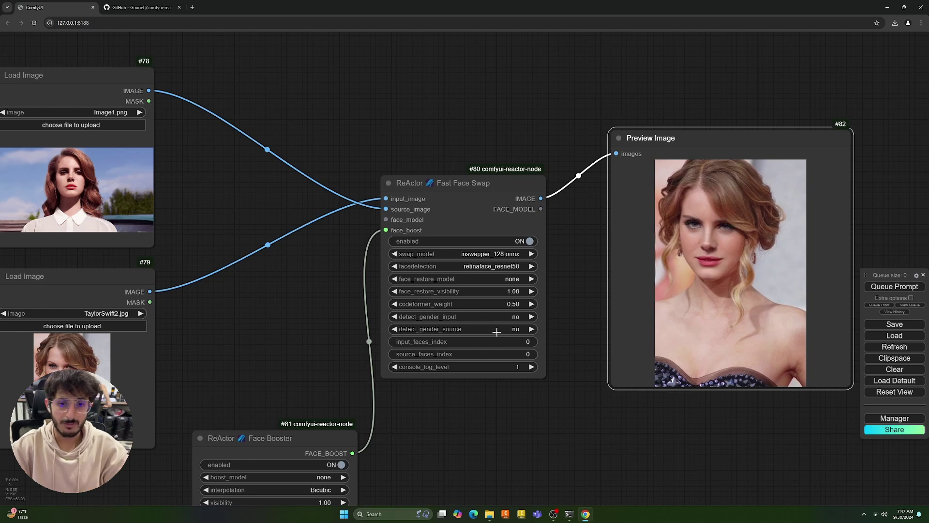
# Set codeformer_weight to 0.10, leaving face_restore_visibility at 1.00.
pyautogui.click(516, 304)
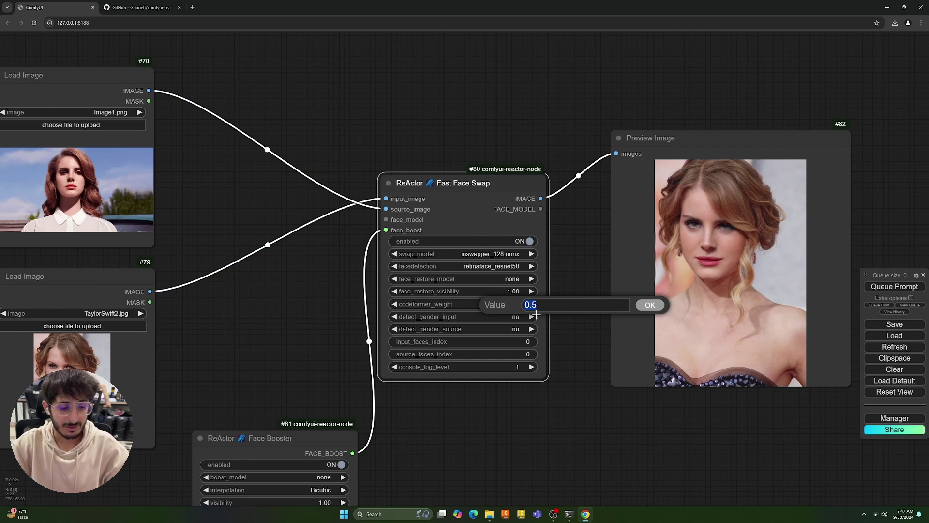
pyautogui.write('0')
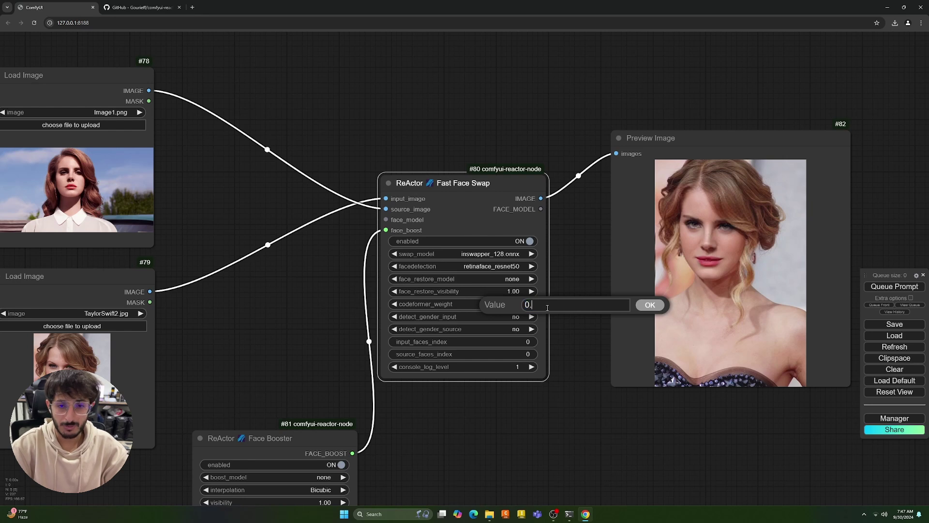
pyautogui.write('.1')
pyautogui.press('Return')
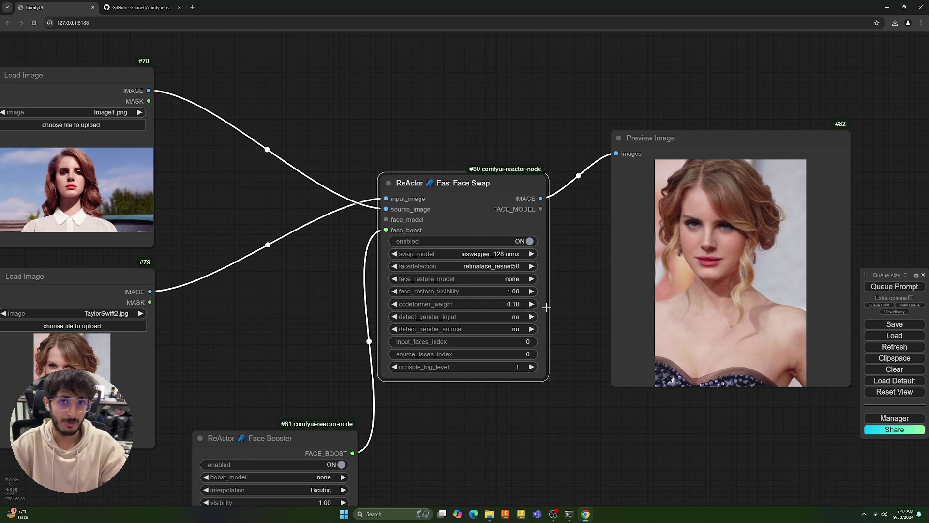
pyautogui.click(518, 304)
pyautogui.click(653, 304)
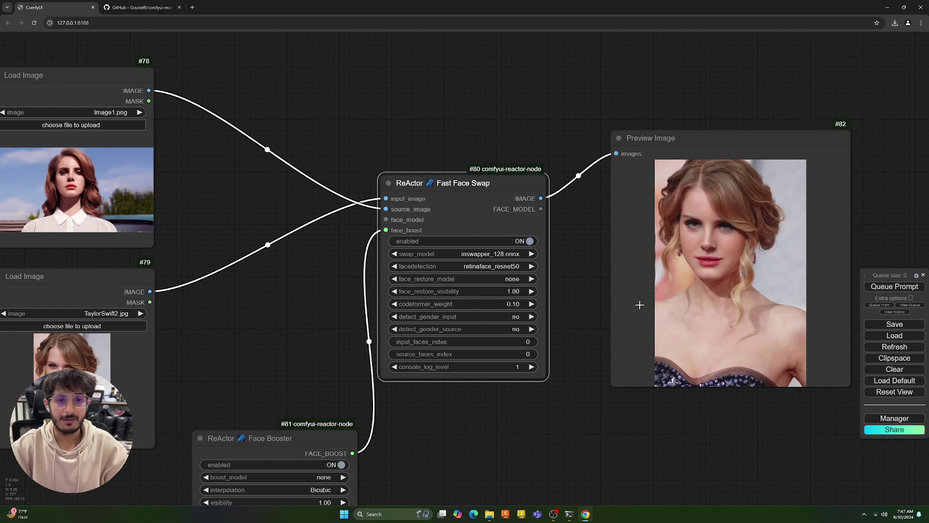
pyautogui.click(520, 292)
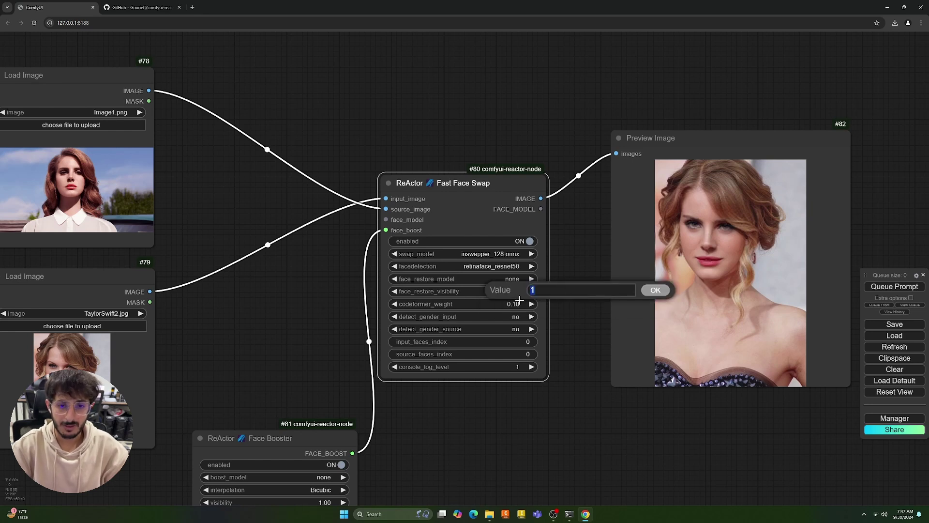
pyautogui.click(656, 290)
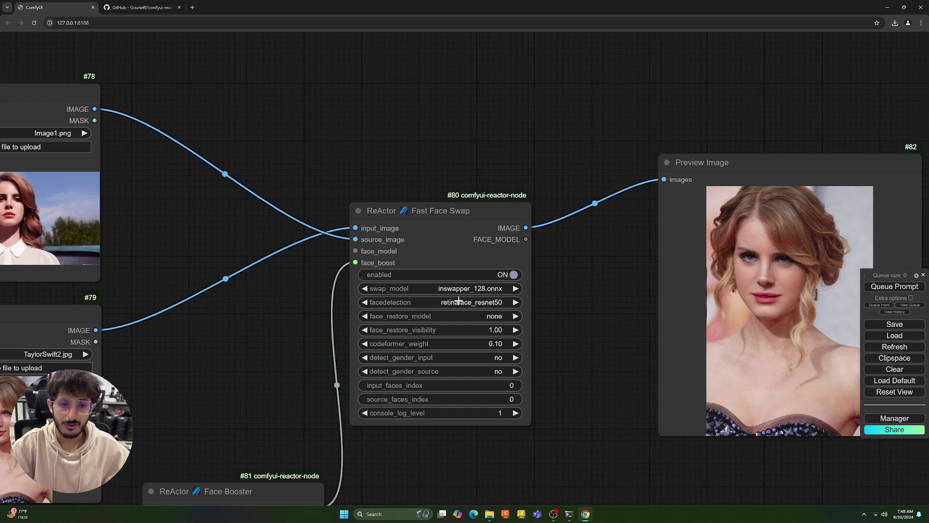
# Switch the face detection model to YOLOv5l.
pyautogui.click(482, 303)
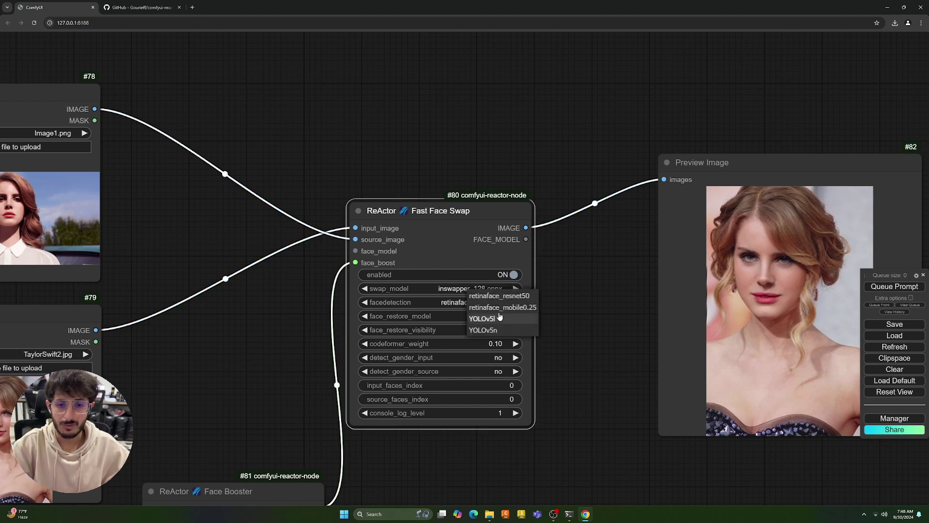
pyautogui.click(483, 317)
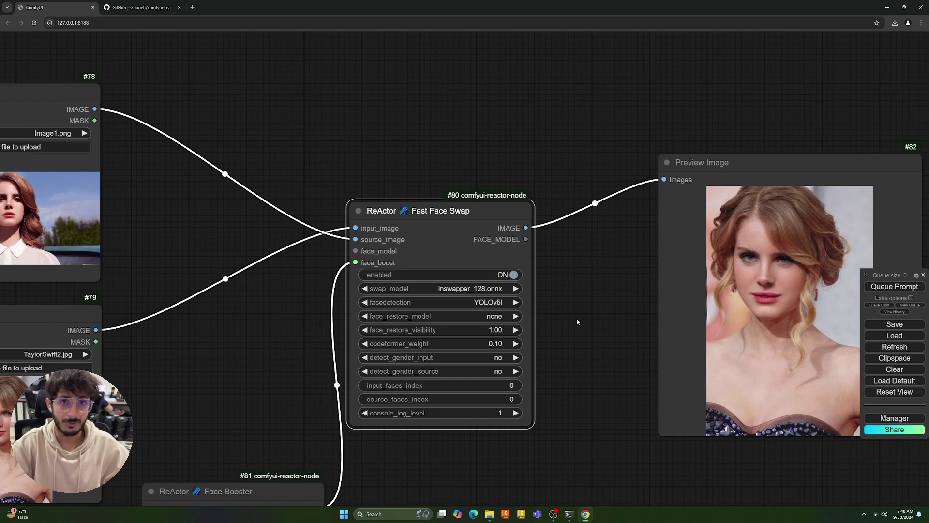
pyautogui.scroll(-2, 577, 321)
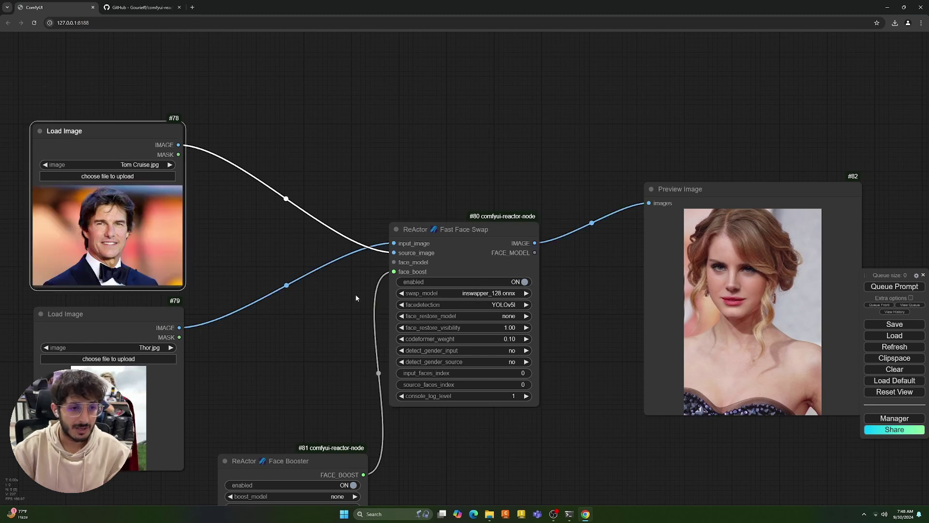
# Queue the workflow and pull the Preview Image node left to inspect the swapped result.
pyautogui.click(154, 335)
pyautogui.click(893, 286)
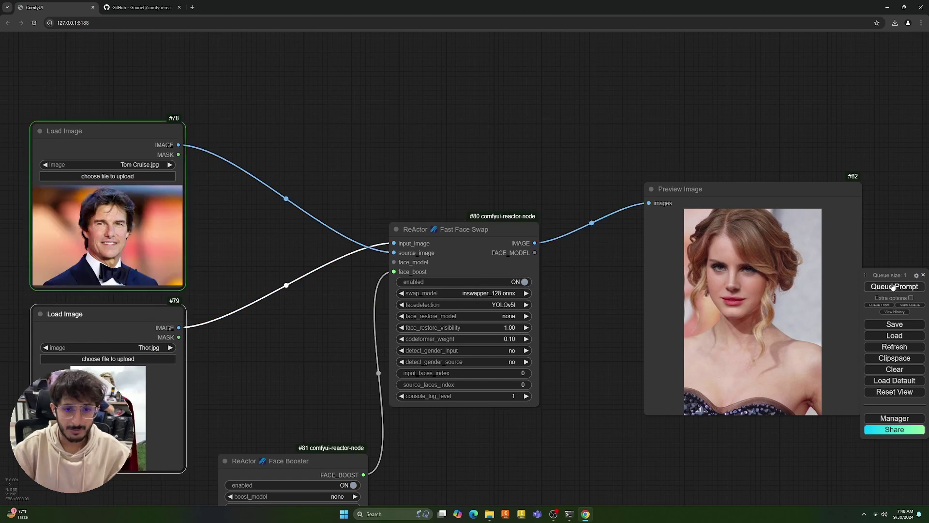
pyautogui.moveTo(713, 188); pyautogui.dragTo(263, 181)
pyautogui.scroll(2, 188, 278)
pyautogui.moveTo(271, 87); pyautogui.dragTo(436, 49)
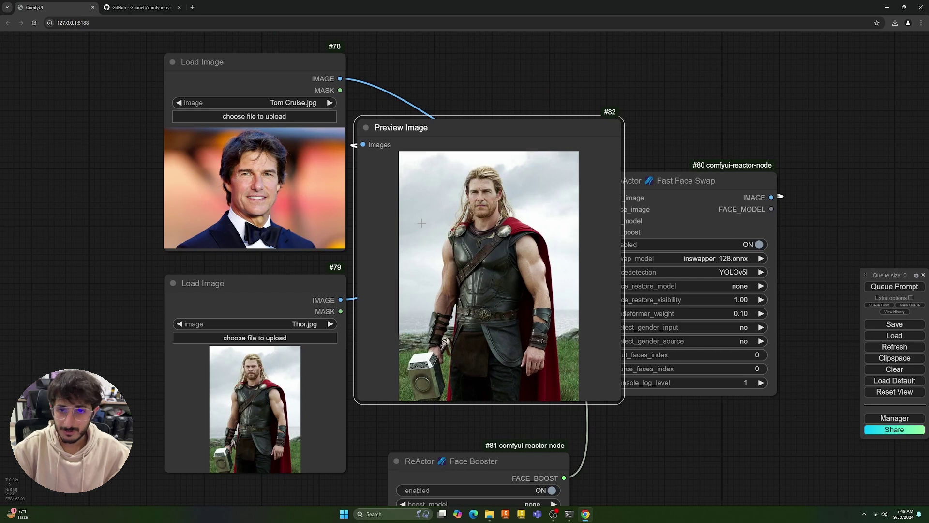
# Recentre the canvas and place the Preview Image node right of Fast Face Swap.
pyautogui.scroll(-3, 576, 152)
pyautogui.scroll(2, 582, 167)
pyautogui.scroll(-1, 582, 167)
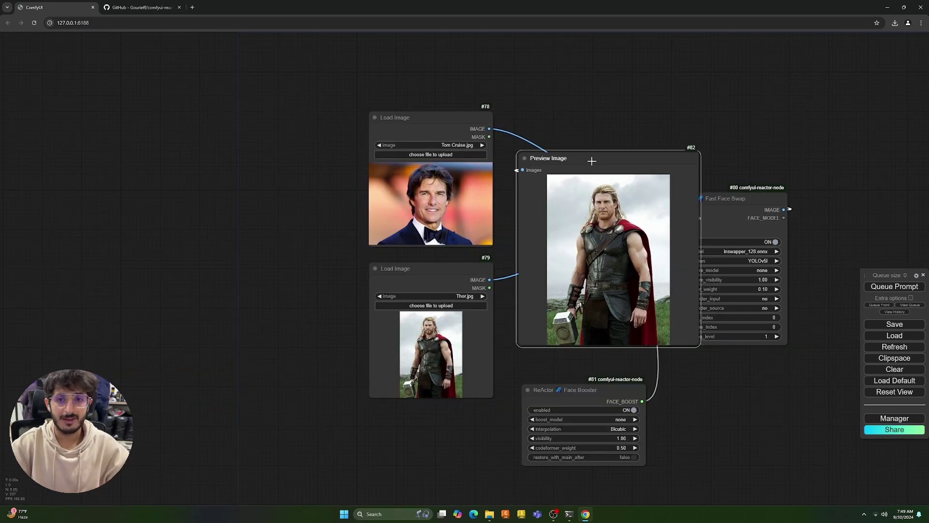
pyautogui.scroll(-1, 214, 201)
pyautogui.moveTo(607, 133); pyautogui.dragTo(318, 140)
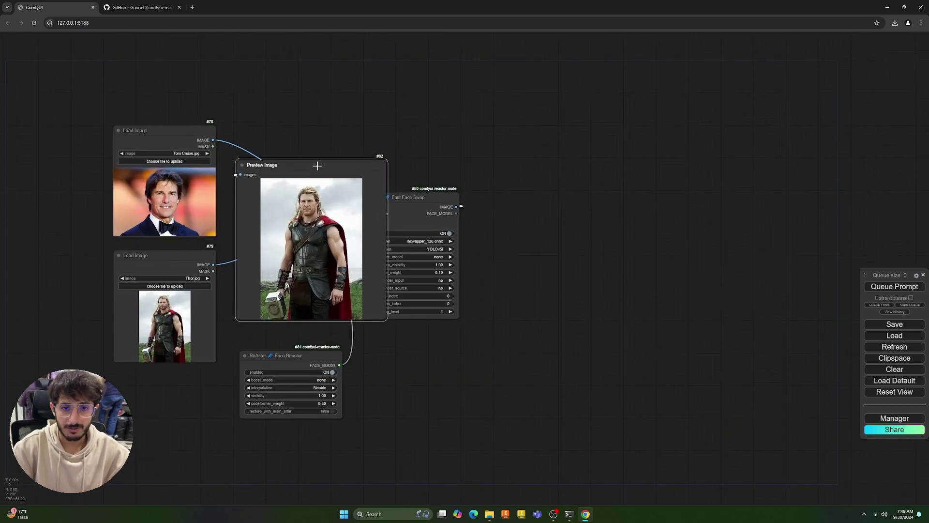
pyautogui.moveTo(257, 180); pyautogui.dragTo(613, 222)
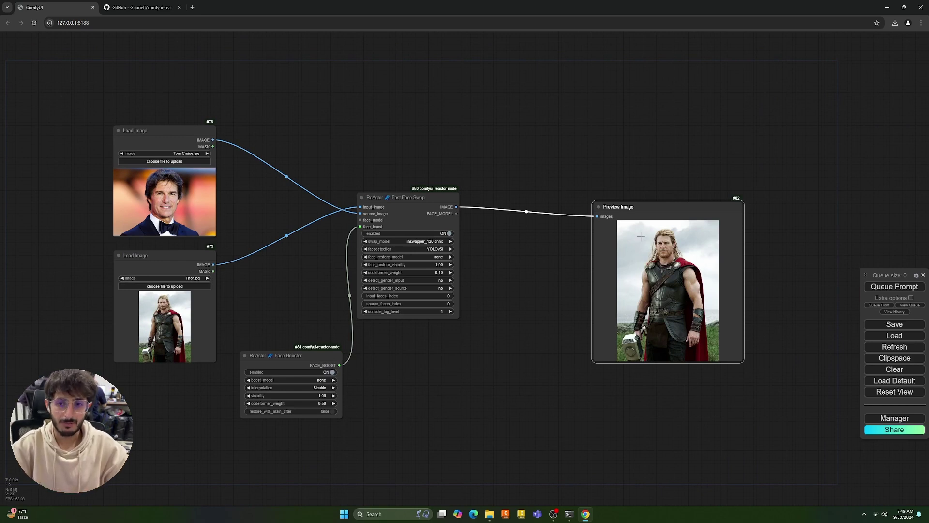
pyautogui.moveTo(660, 214); pyautogui.dragTo(650, 206)
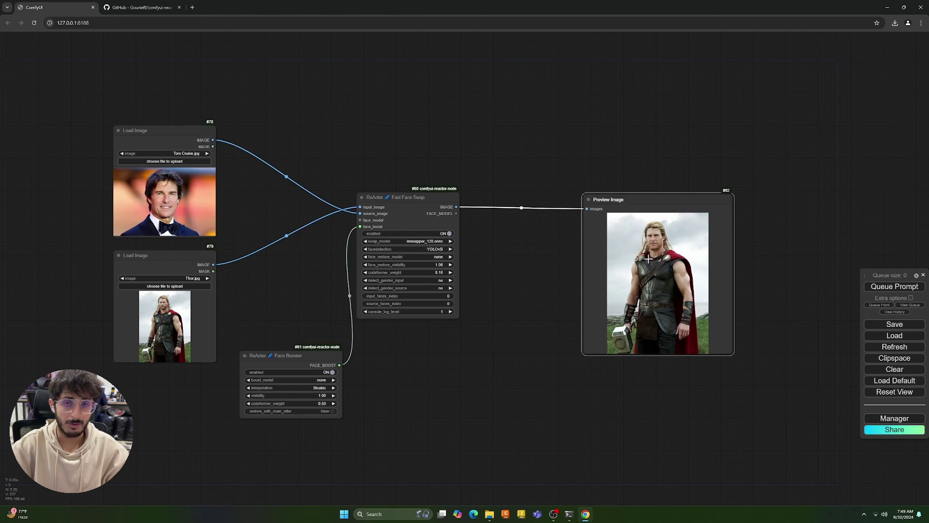
pyautogui.scroll(2, 599, 242)
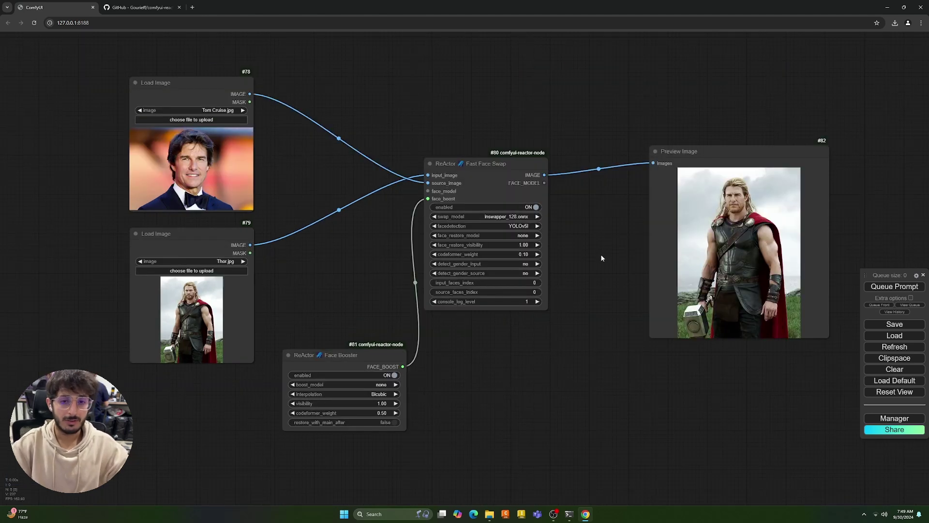
# Check the detect_gender_input and detect_gender_source dropdowns on Fast Face Swap, leaving both at no.
pyautogui.scroll(4, 531, 263)
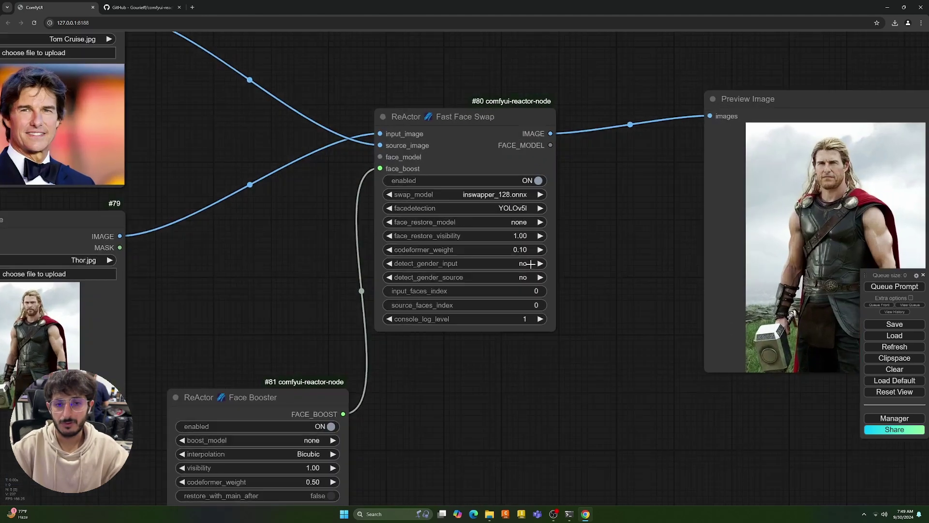
pyautogui.click(488, 262)
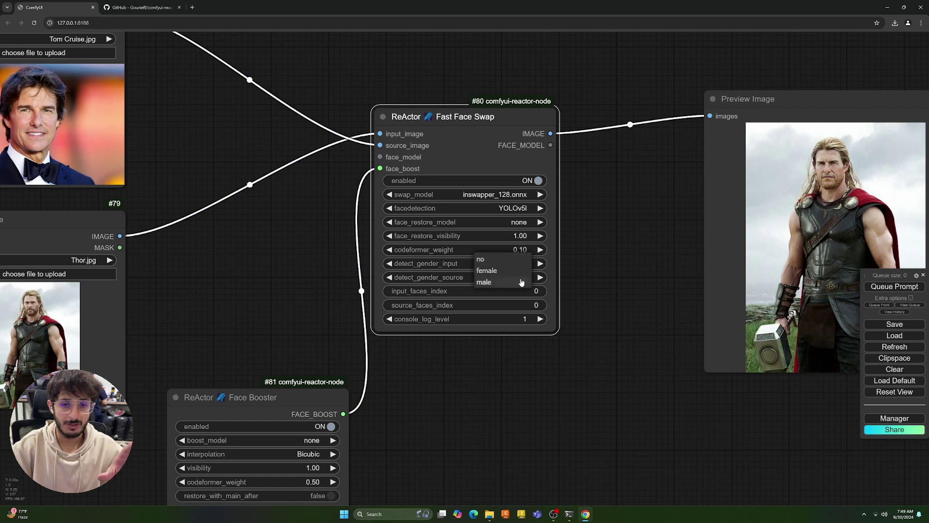
pyautogui.click(588, 256)
pyautogui.click(520, 278)
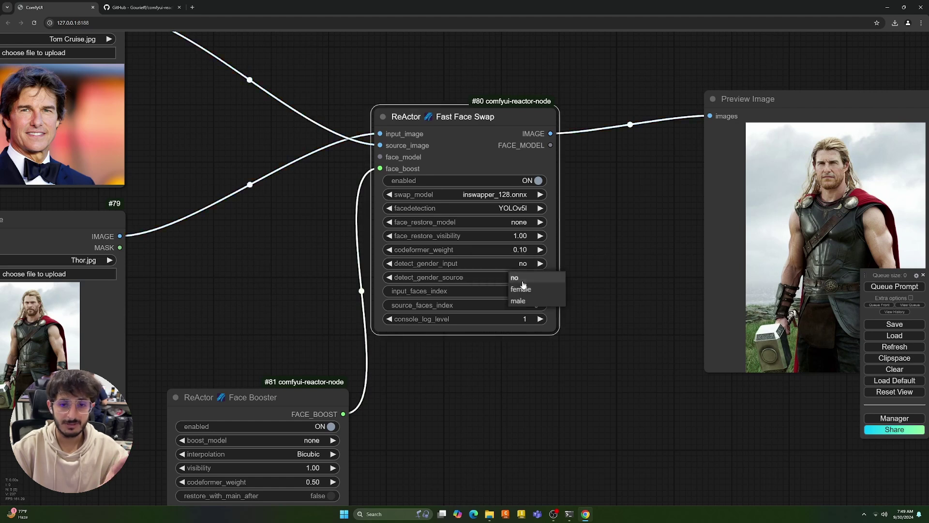
pyautogui.click(622, 247)
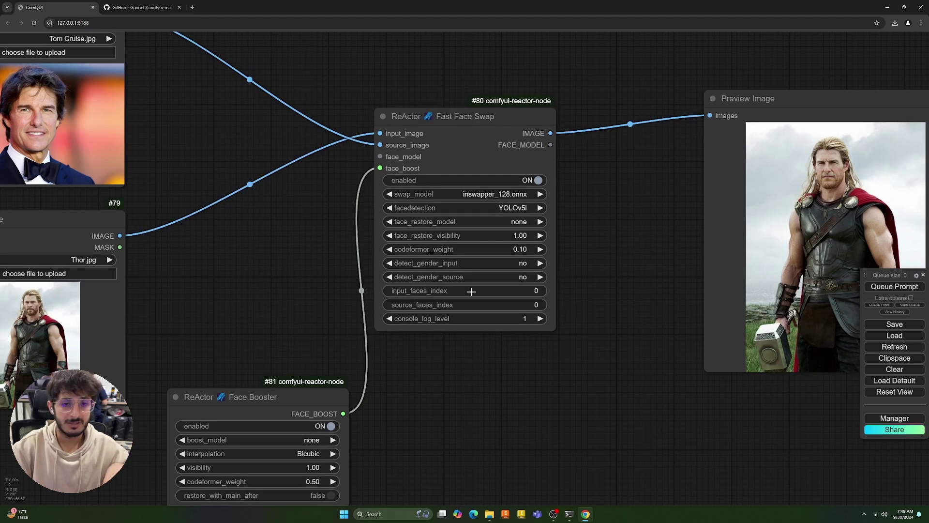